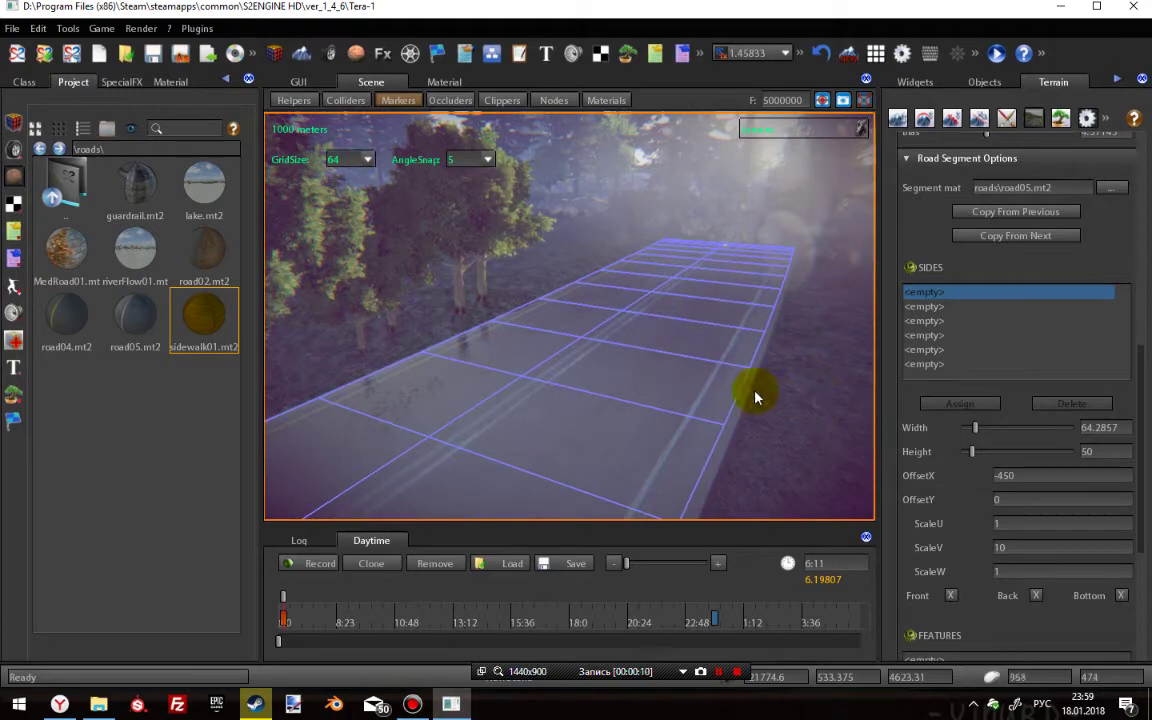
- Select the curved road segment that uses the road04 material
right_drag(811, 400, 519, 460)
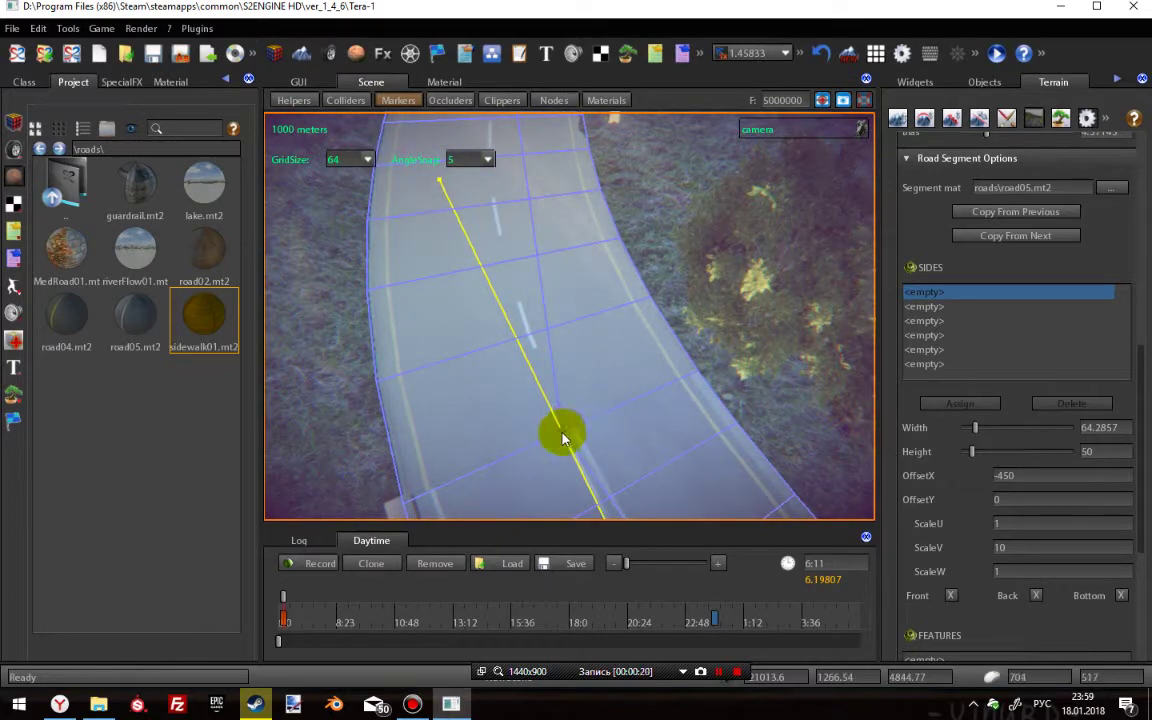
click(560, 430)
right_drag(560, 430, 563, 393)
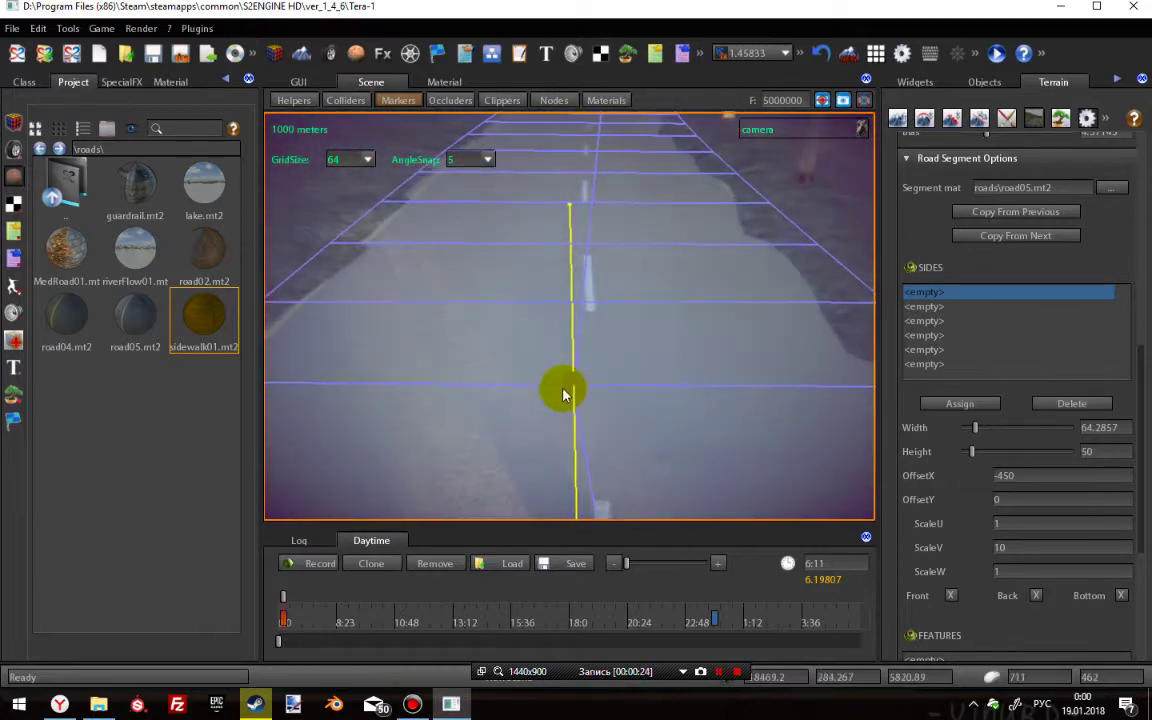
click(571, 389)
right_drag(465, 406, 637, 350)
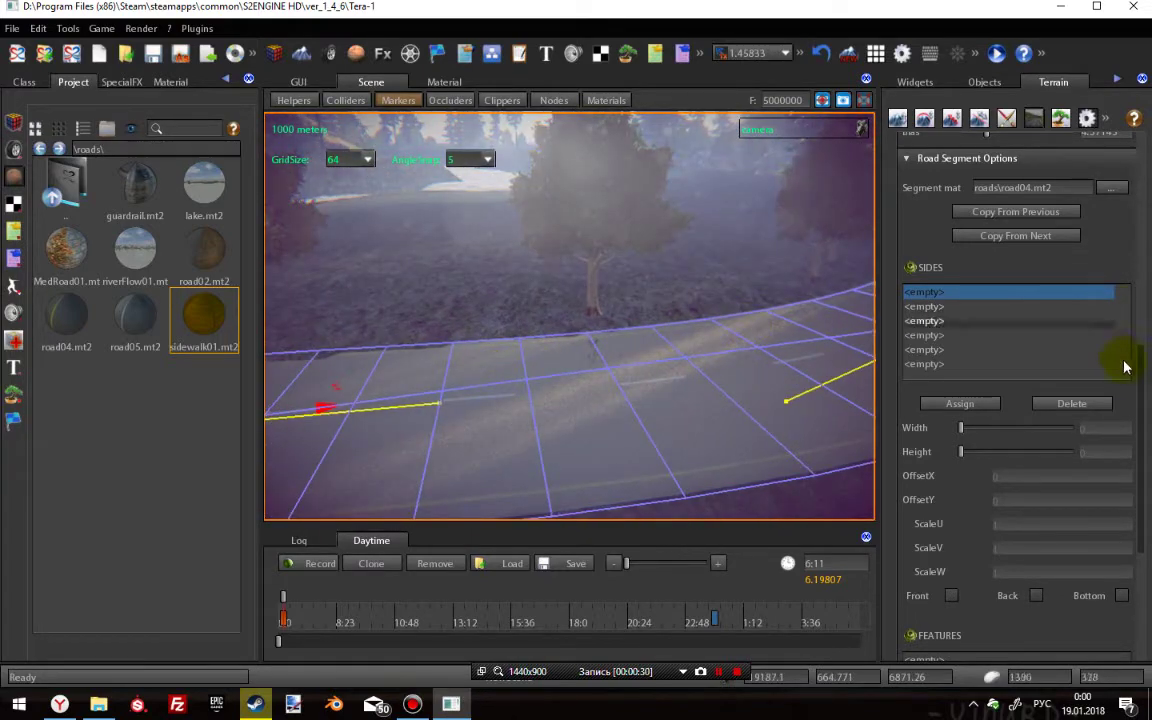
drag(1134, 391, 1043, 378)
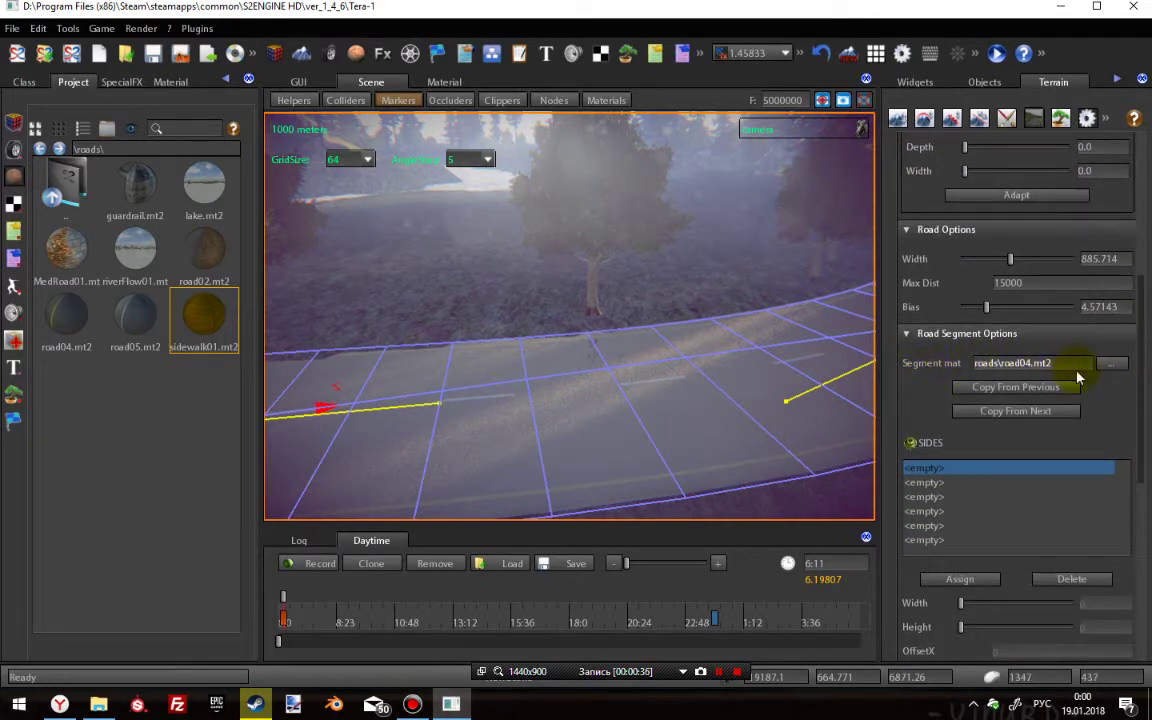
- Try roads\guardrail.mt2 as the curved segment's material
click(1110, 366)
click(370, 385)
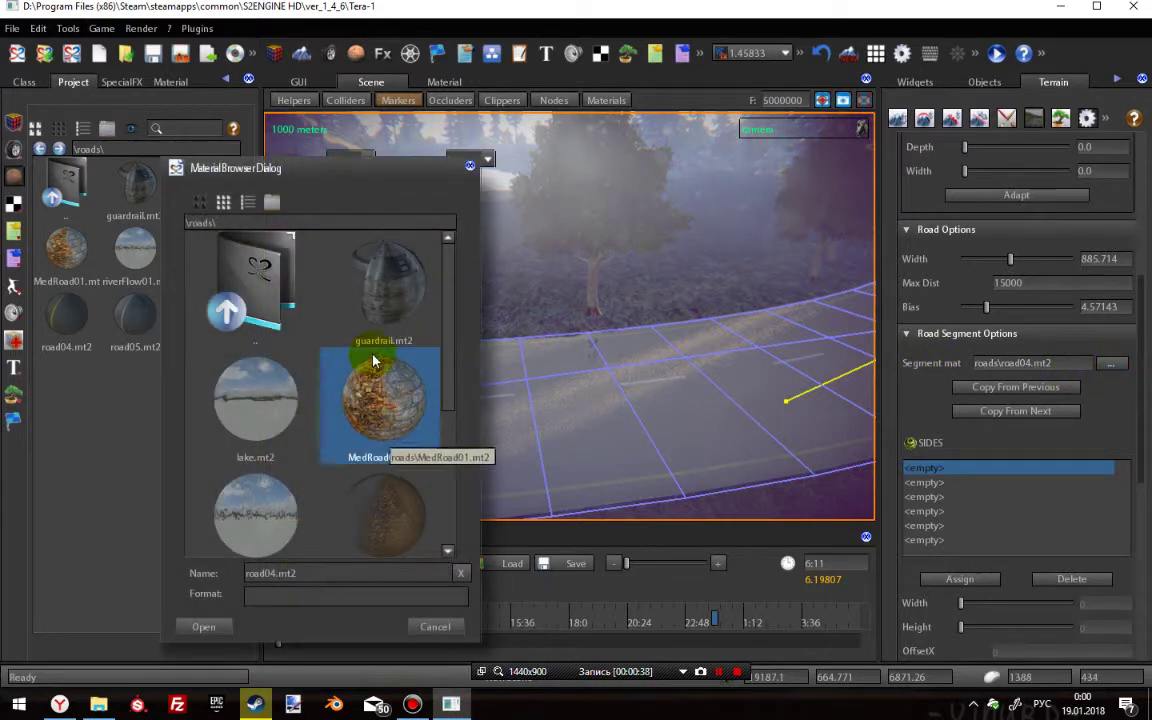
click(372, 290)
click(211, 632)
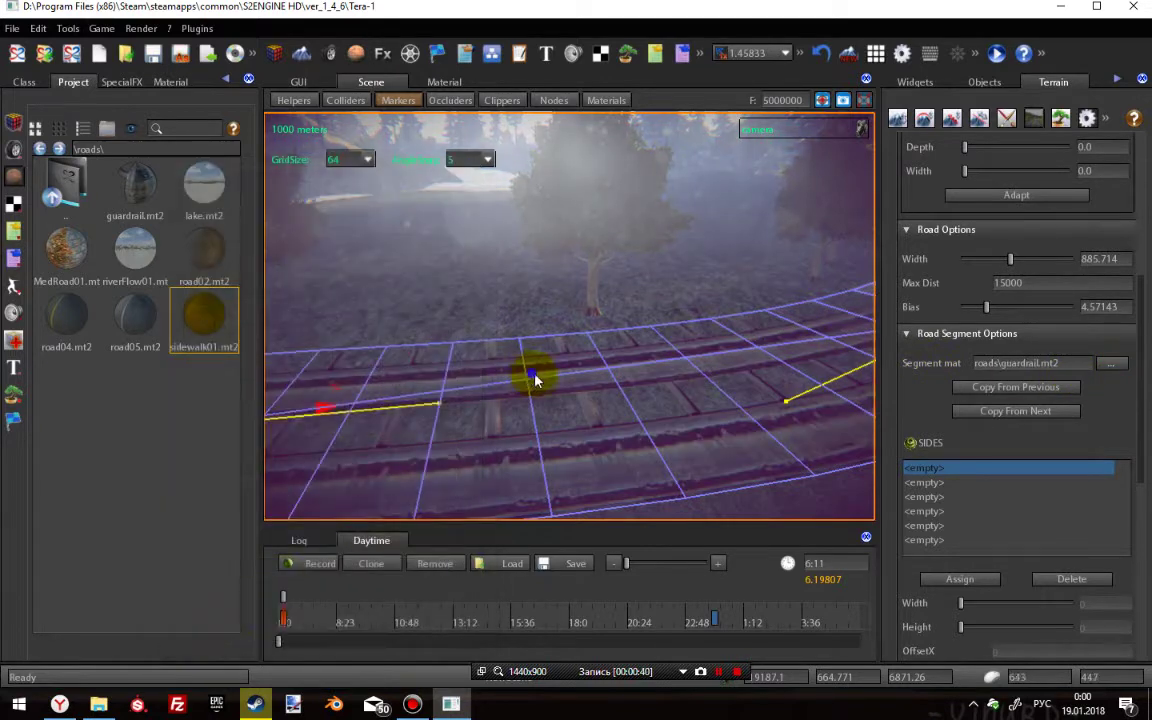
right_drag(535, 378, 613, 376)
key(w)
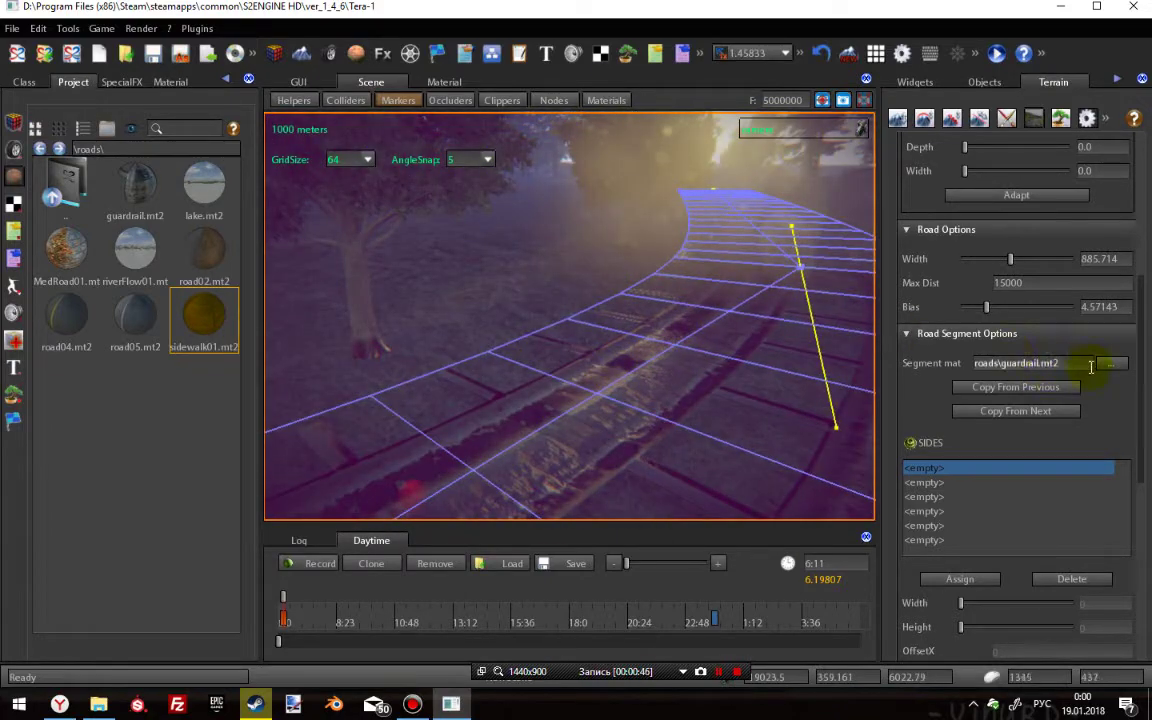
- Set the curved segment's material to roads\road02.mt2
click(1113, 366)
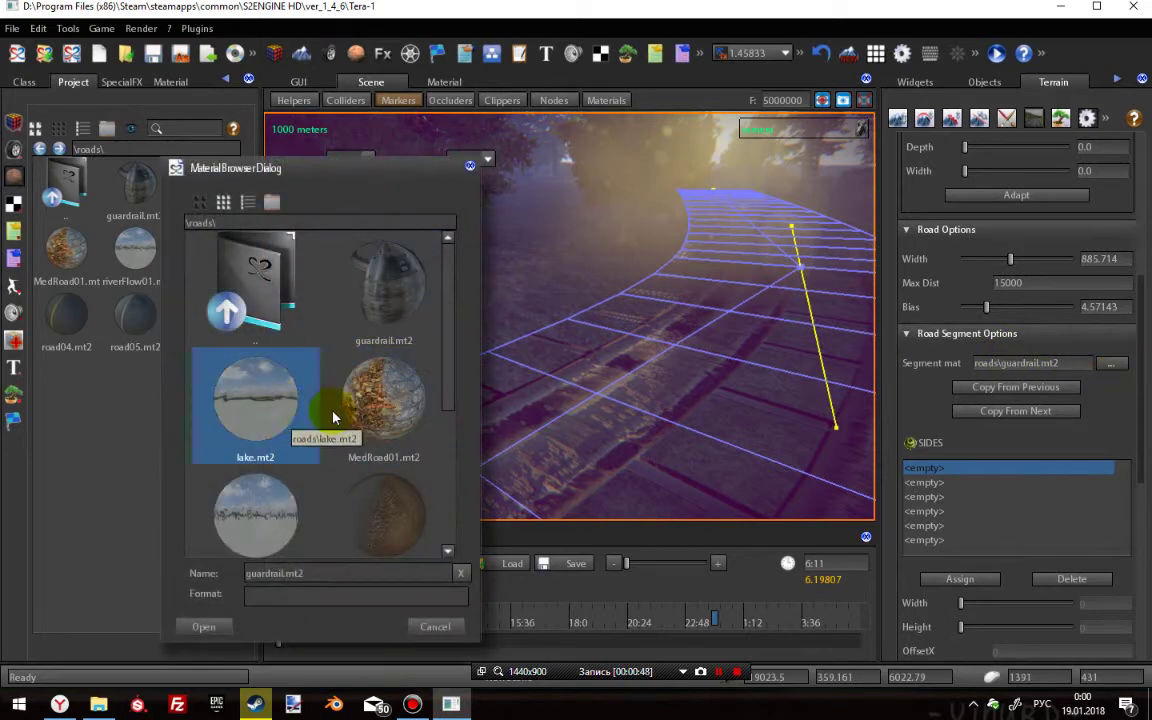
click(420, 493)
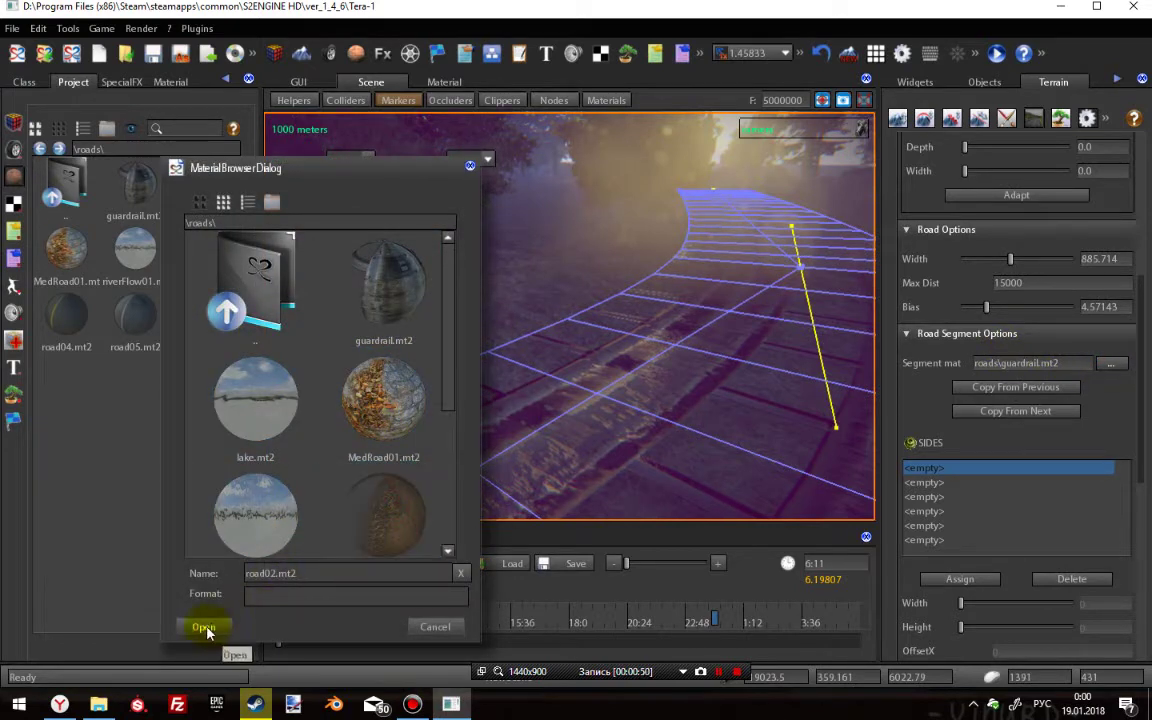
click(204, 626)
mouse_move(651, 338)
right_down()
mouse_move(689, 352)
mouse_move(706, 340)
mouse_move(702, 325)
mouse_move(616, 402)
mouse_move(580, 416)
mouse_move(620, 440)
mouse_move(683, 351)
mouse_move(694, 301)
mouse_move(661, 311)
mouse_move(670, 343)
right_up()
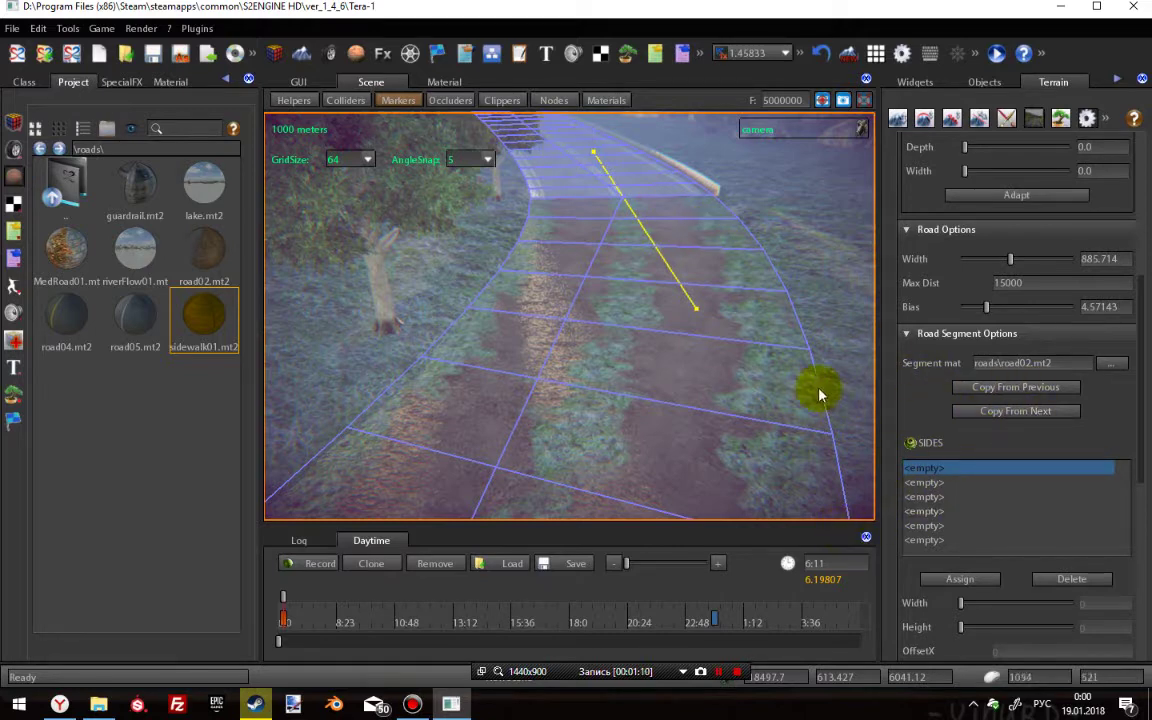
- Assign roads\MedRoad01.mt2 to the first side slot of the road02 segment
click(960, 581)
scroll(350, 410, down, 3)
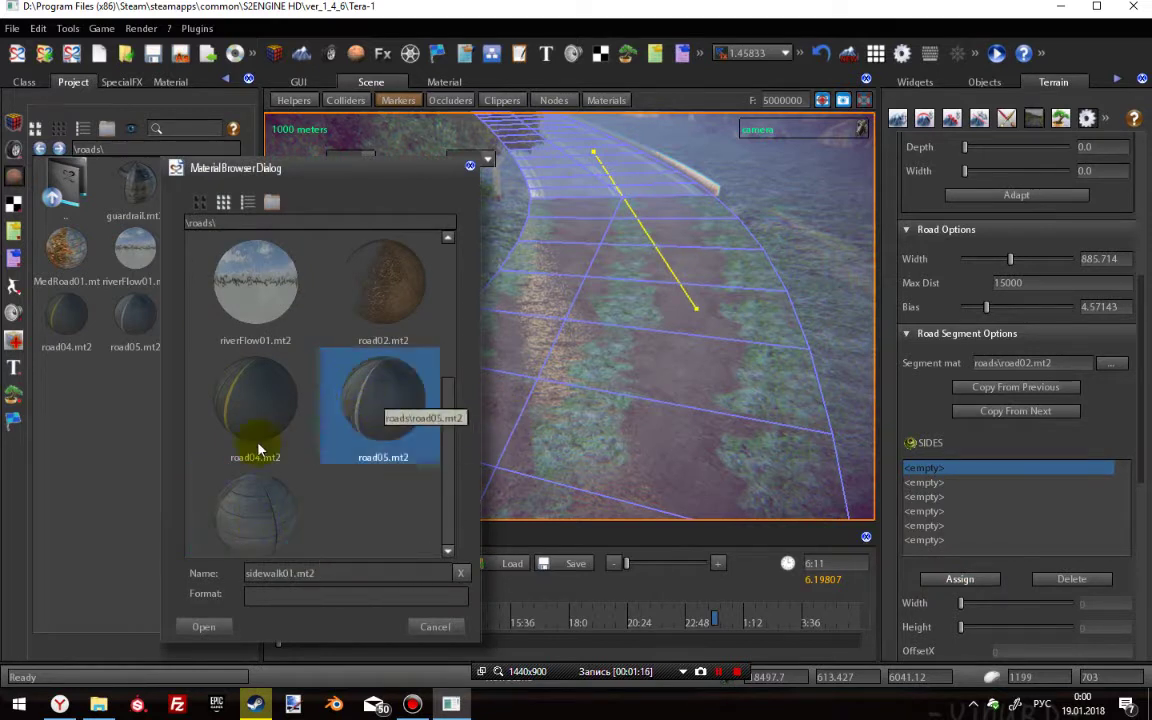
scroll(258, 450, up, 3)
click(372, 405)
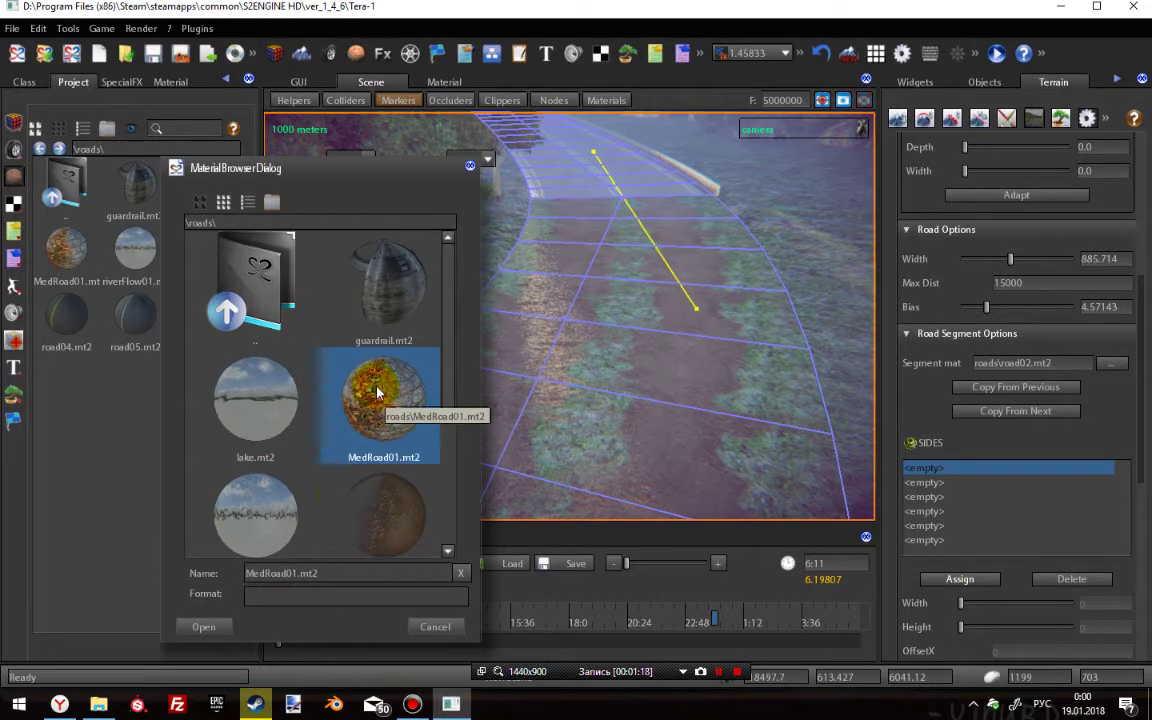
click(203, 627)
drag(586, 334, 1053, 471)
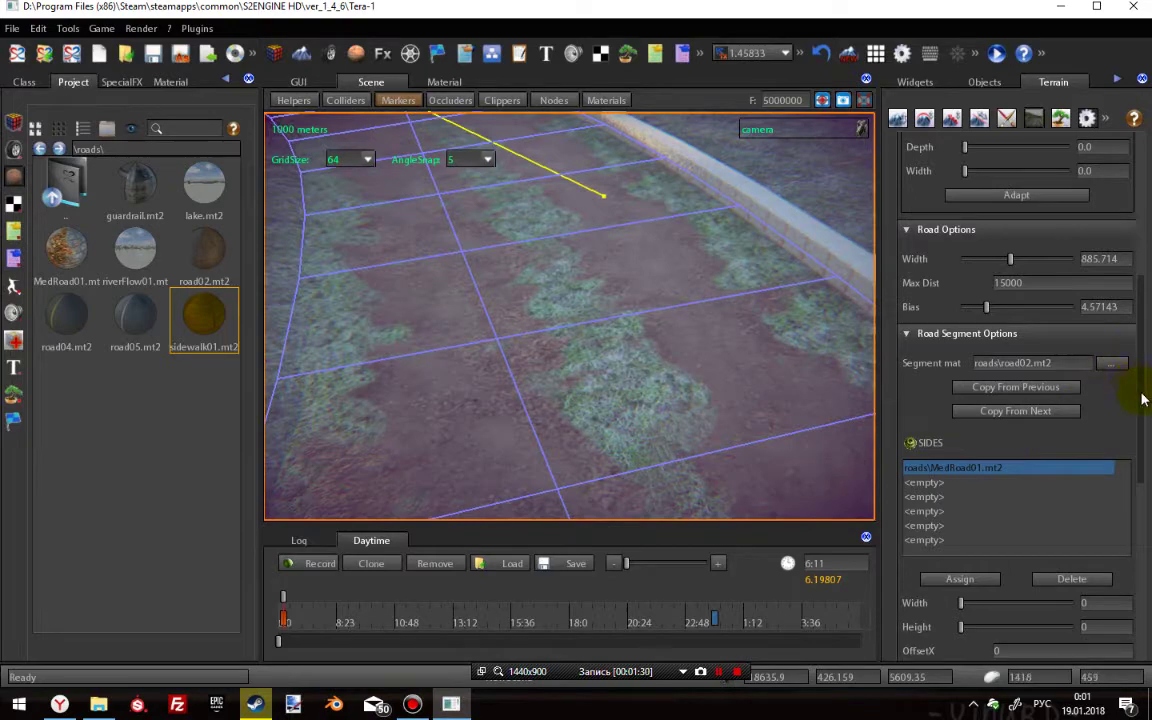
- Try a ScaleV of 0.5 on the empty first side slot while viewing the brick wall
drag(1142, 393, 1142, 432)
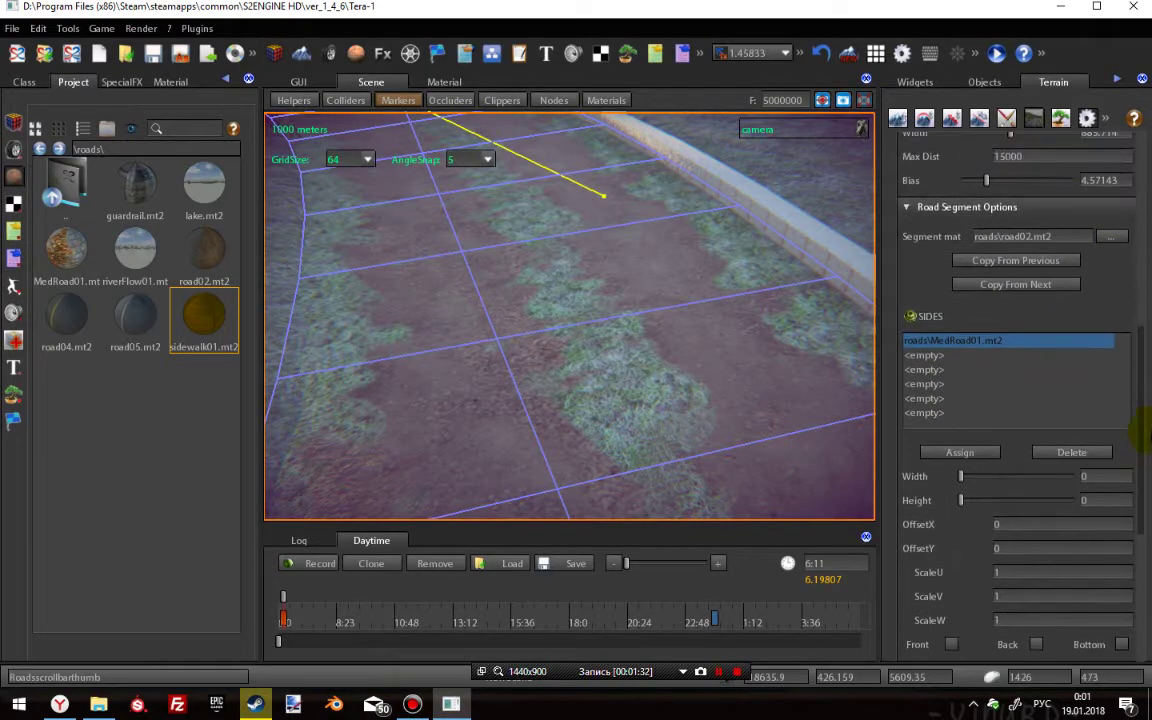
drag(557, 400, 481, 346)
right_drag(481, 346, 632, 372)
key(w)
click(632, 367)
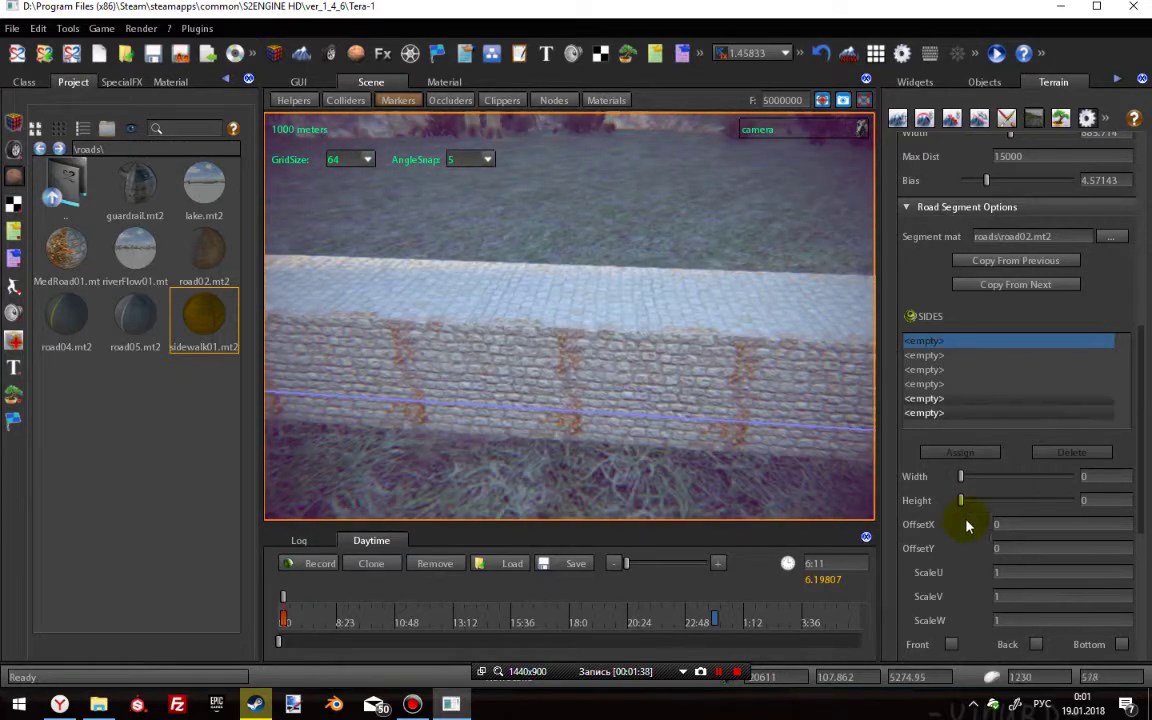
scroll(952, 552, down, 3)
click(1004, 502)
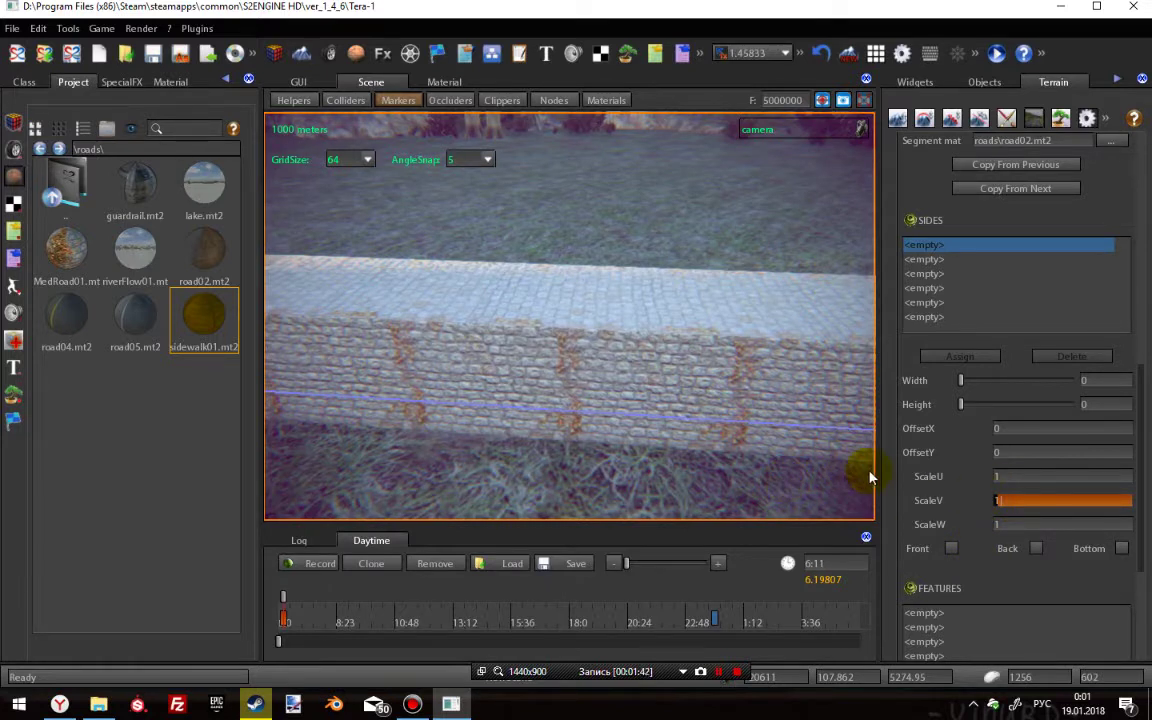
text(0.5)
key(Return)
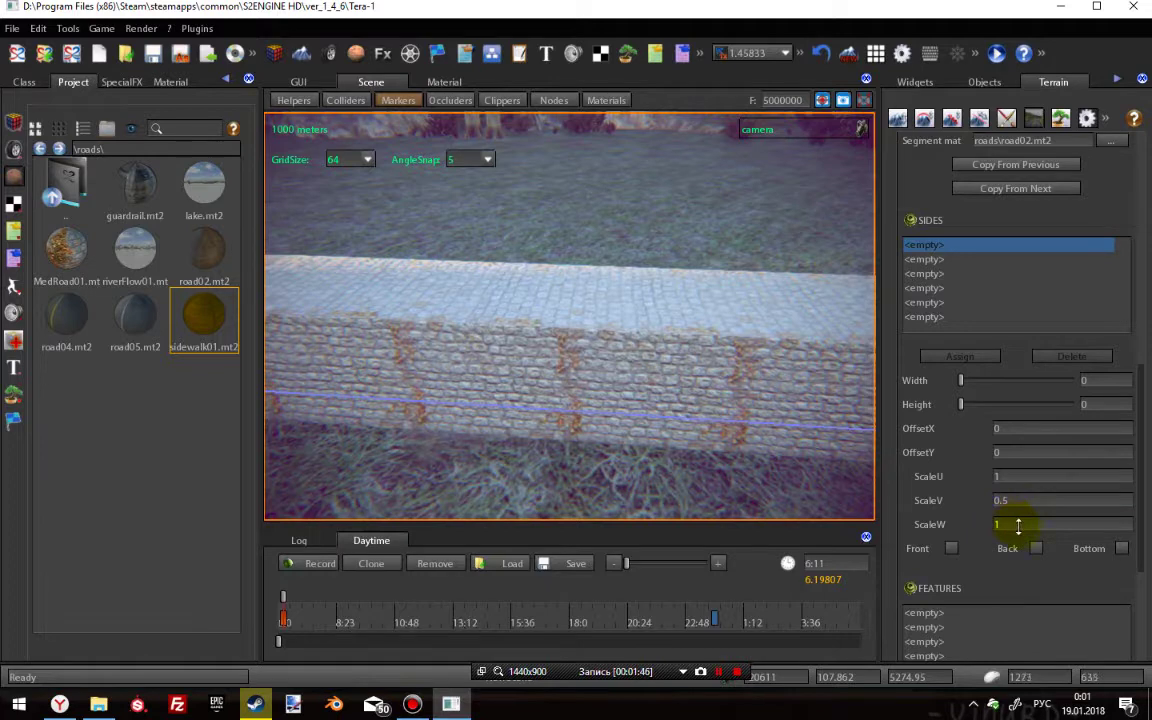
- Reselect the road02 segment and give its MedRoad01 side width 64.2857, height 50, OffsetX -450 and ScaleV 5
right_drag(617, 388, 621, 428)
scroll(643, 409, down, 5)
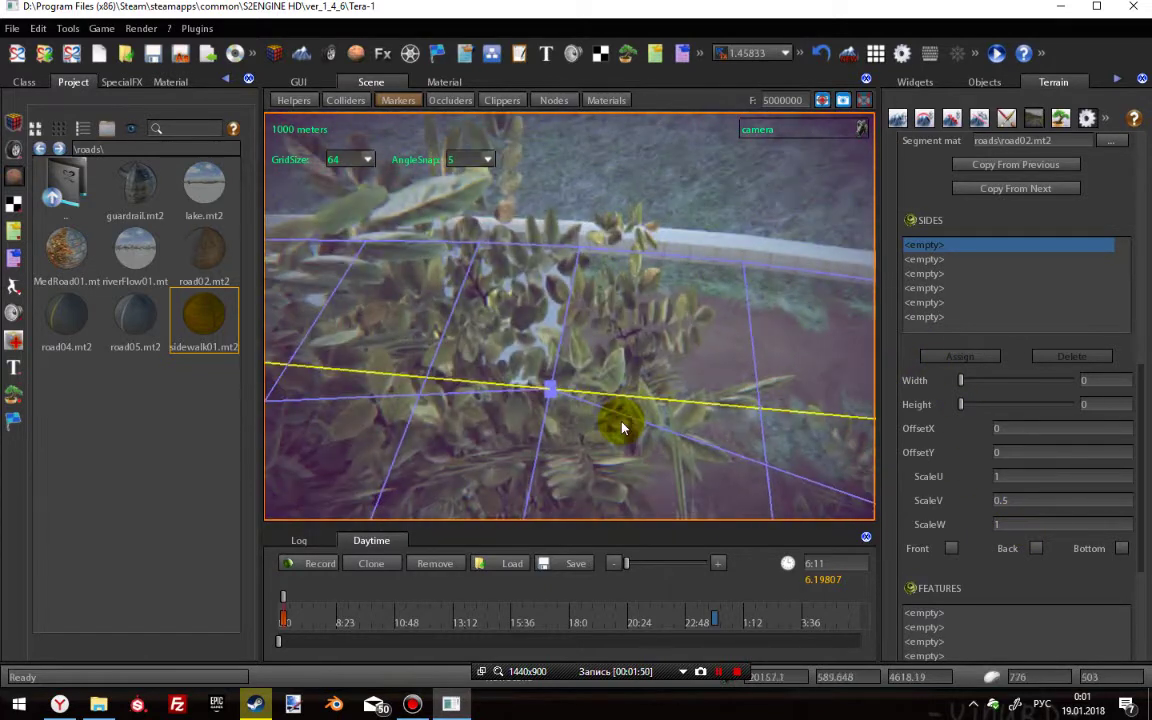
click(548, 390)
right_drag(548, 390, 856, 420)
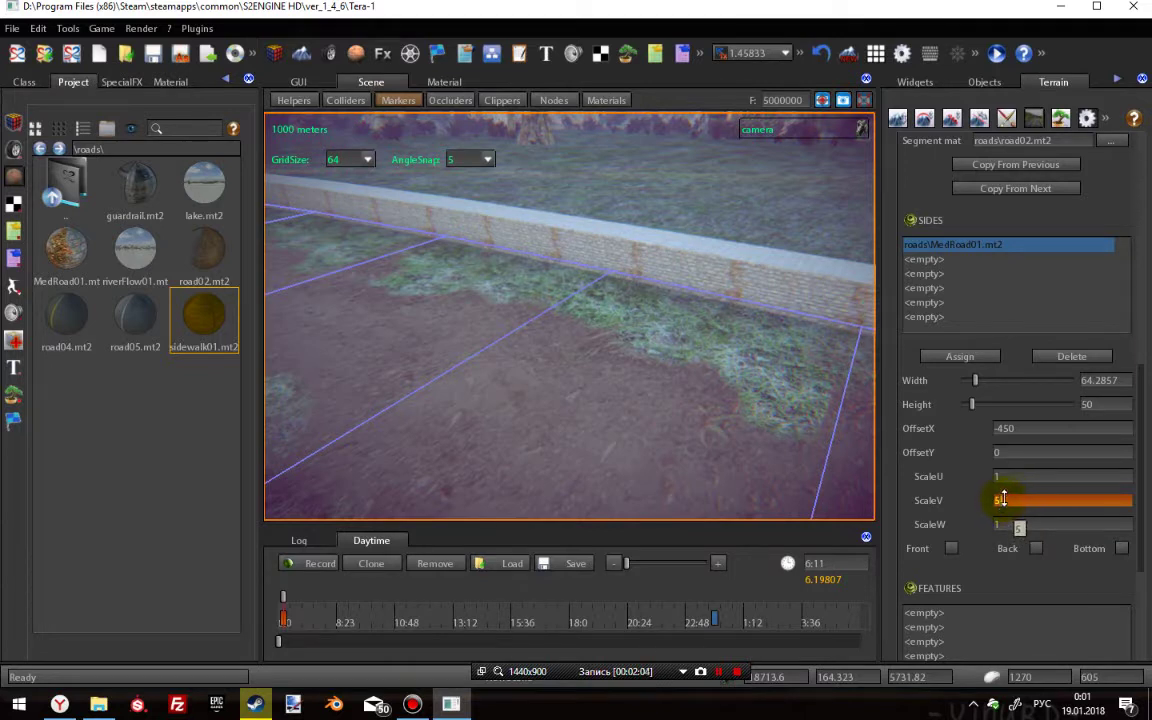
- Reset the first side's ScaleW and ScaleU to 1, and enable its Front, Back and Bottom faces
click(1004, 522)
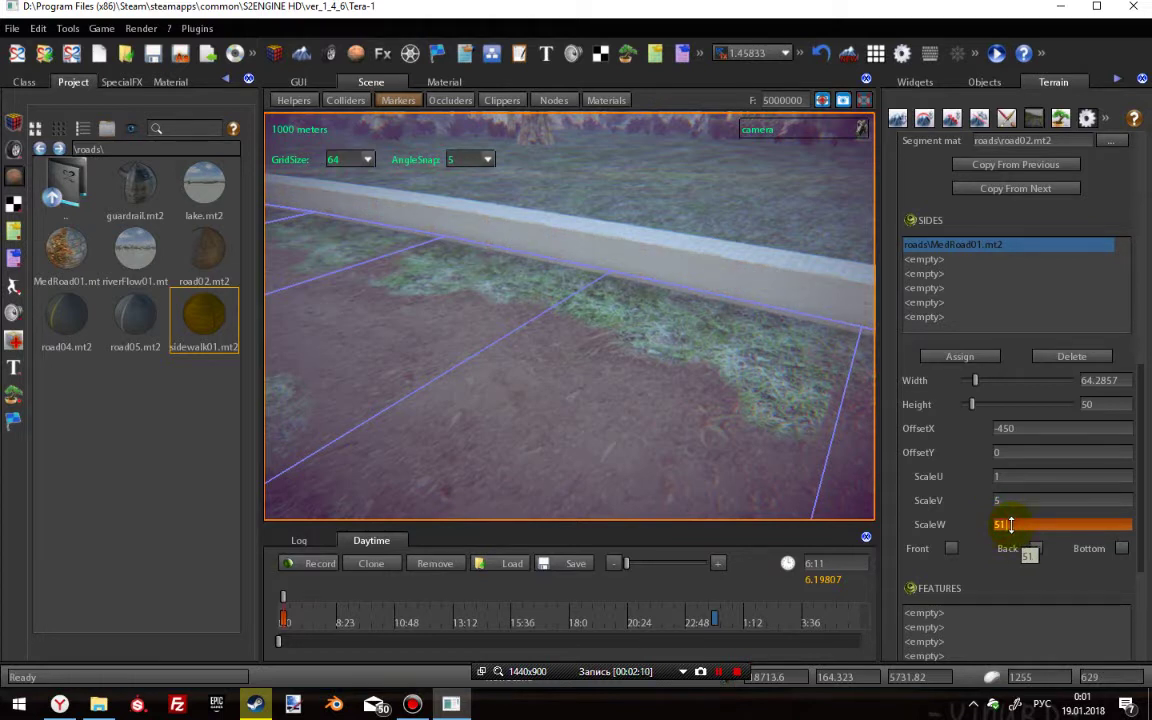
key(BackSpace)
text(1)
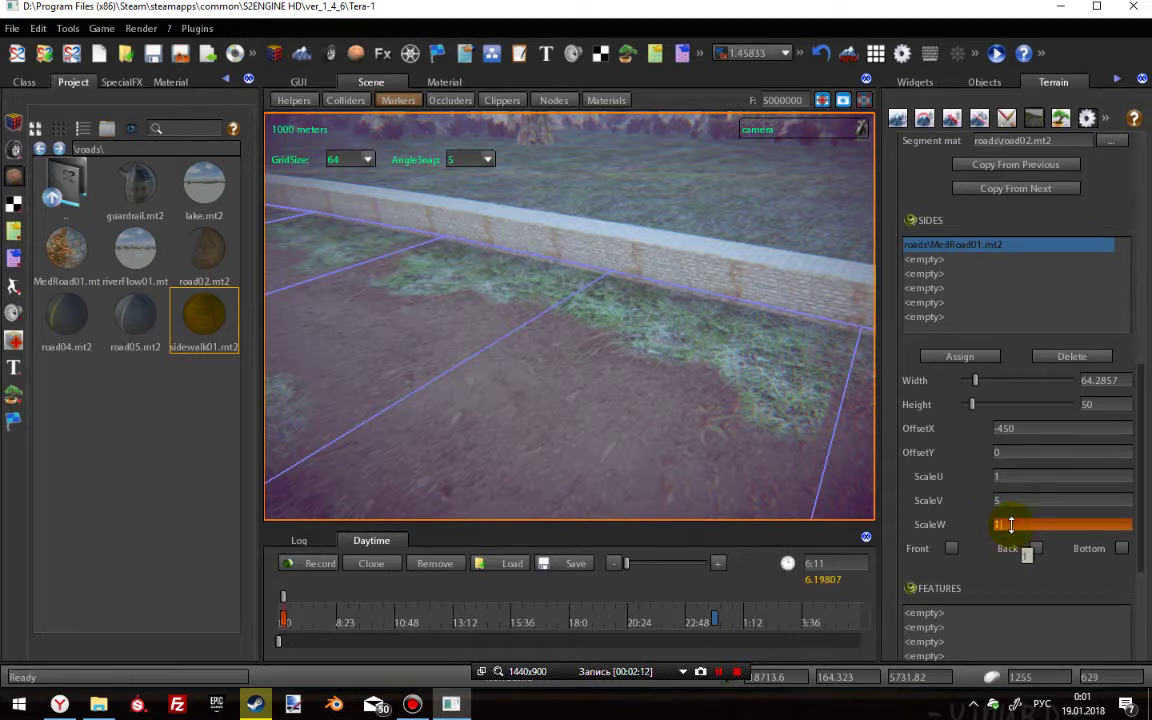
click(1007, 476)
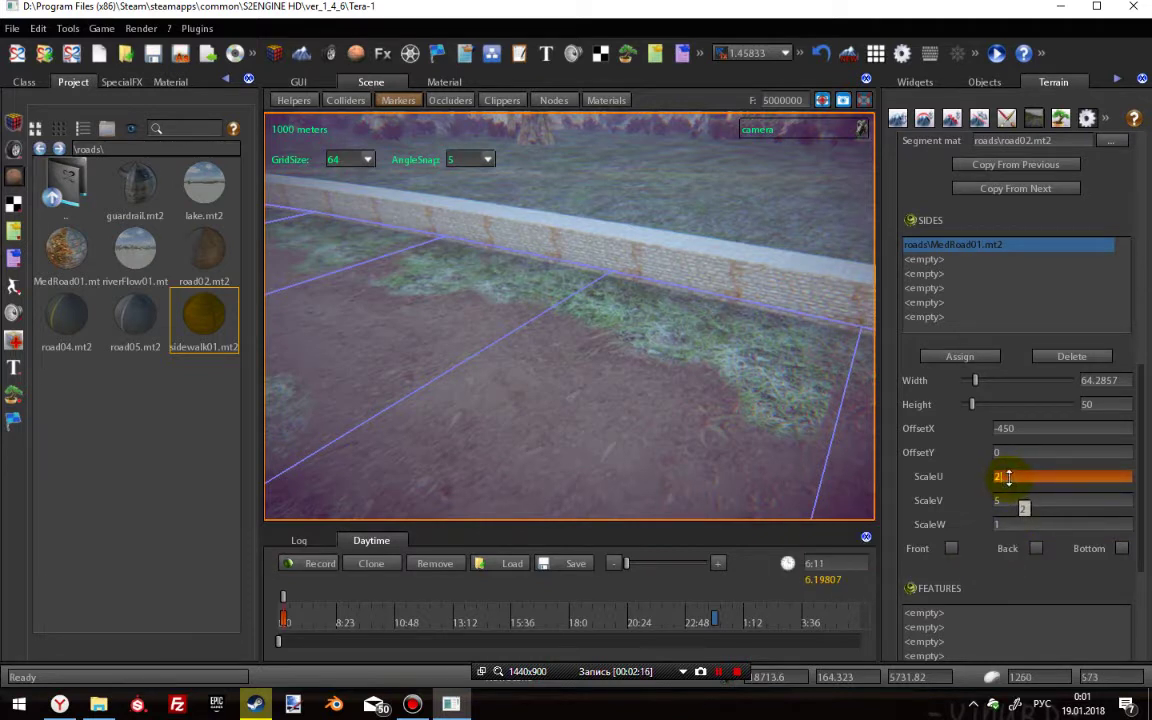
text(1)
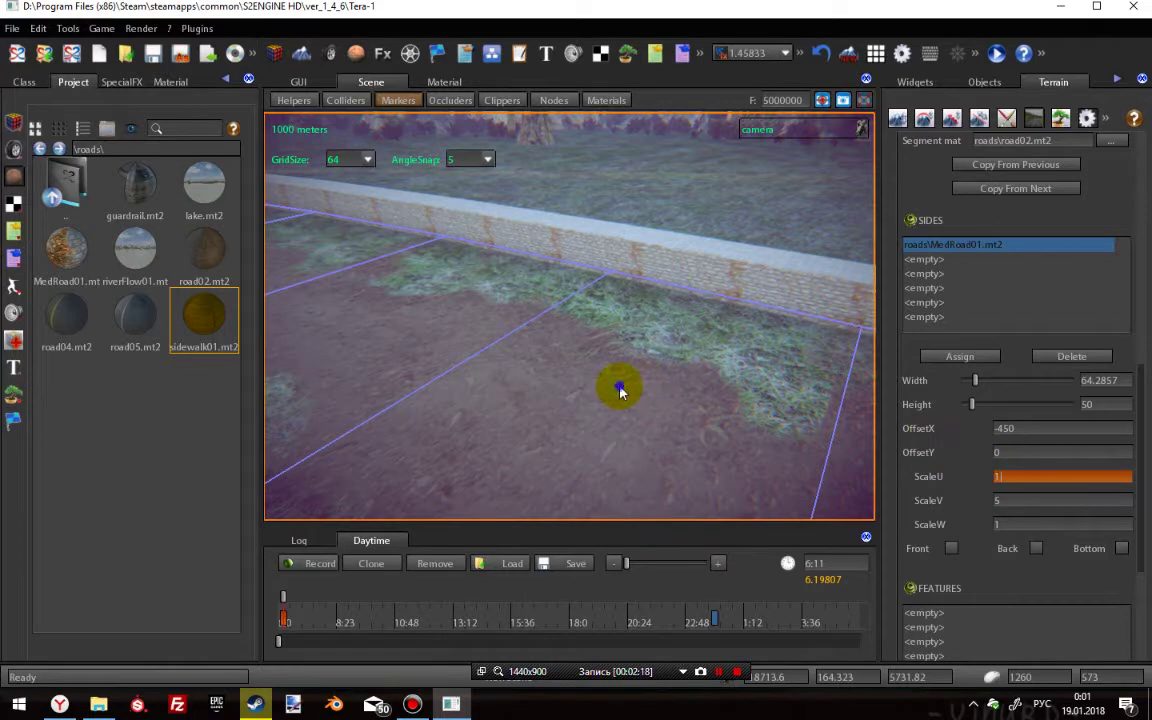
key(Return)
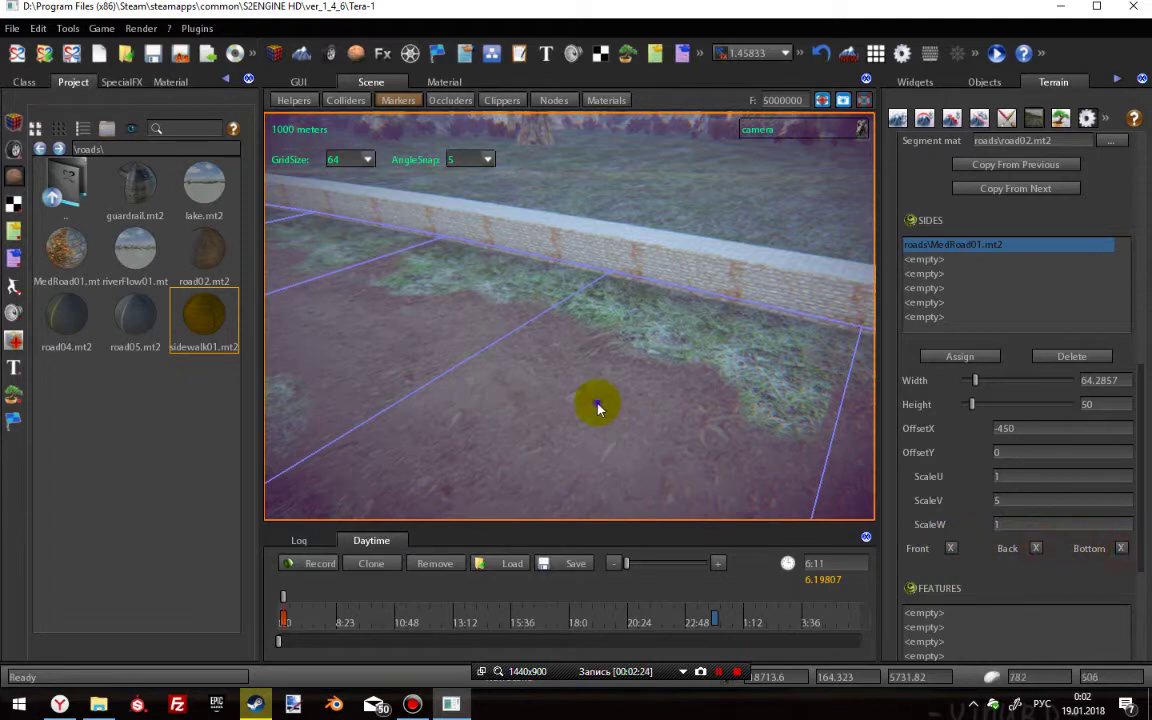
- Assign roads\MedRoad01.mt2 to the second side slot of the curved segment
right_drag(597, 403, 575, 310)
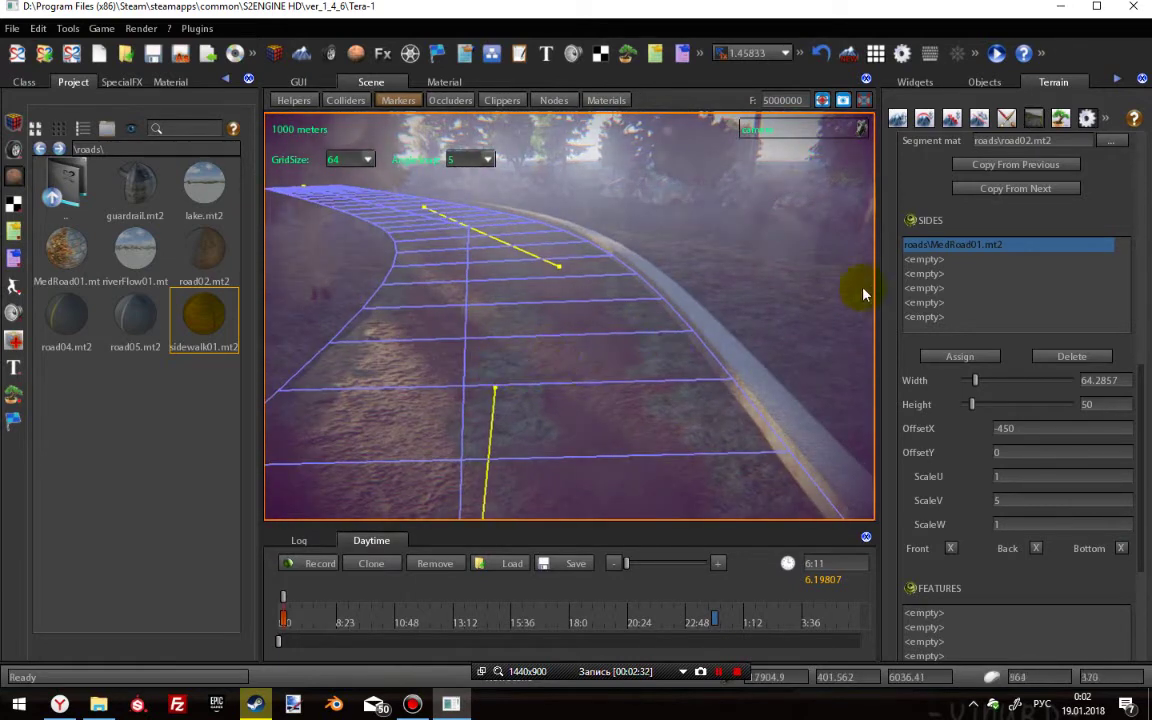
click(924, 259)
right_drag(527, 278, 517, 339)
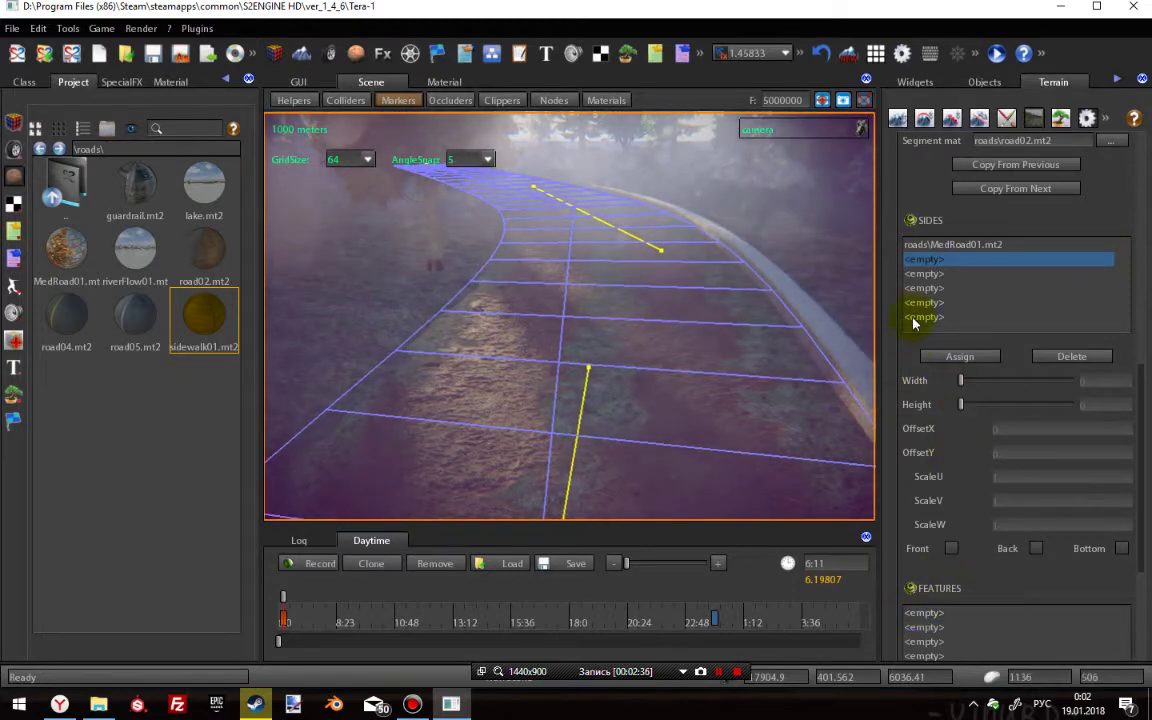
click(962, 357)
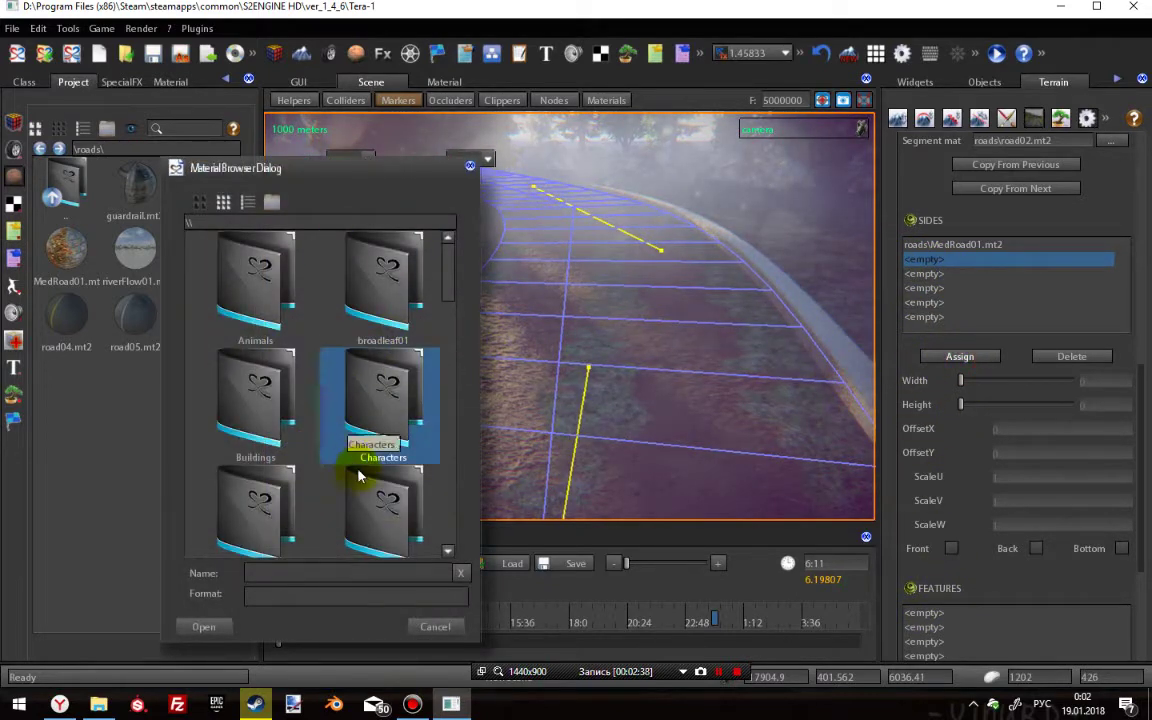
scroll(366, 481, down, 3)
scroll(378, 462, down, 2)
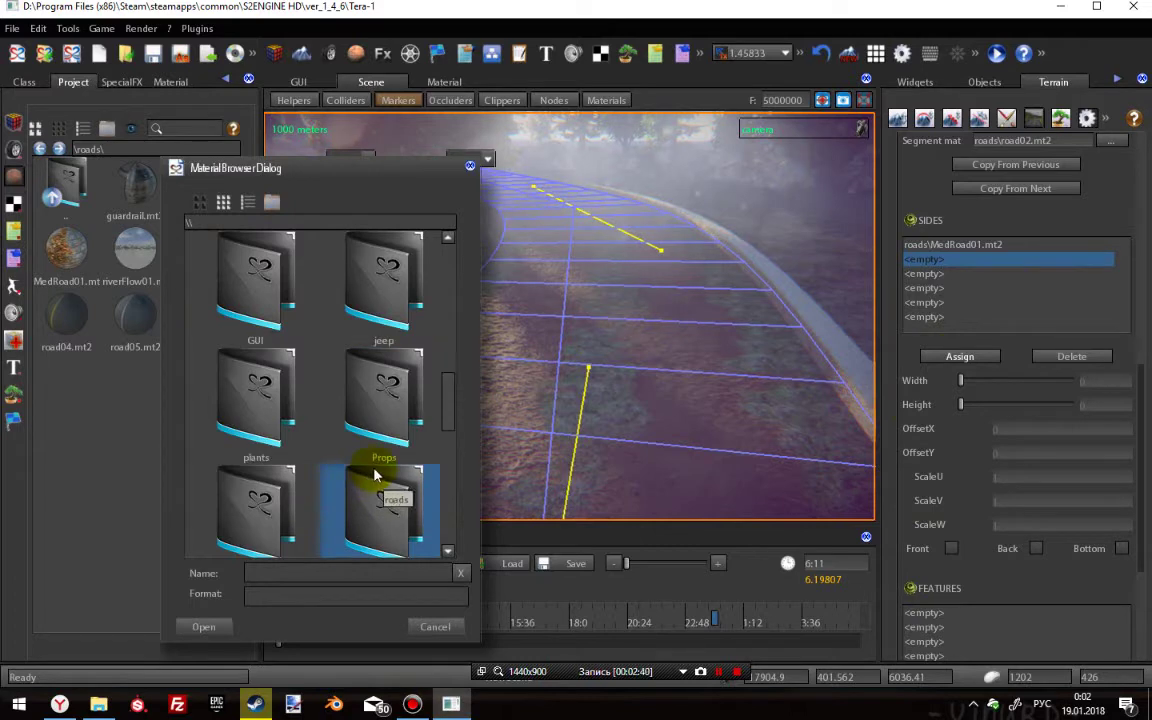
double_click(380, 442)
click(345, 425)
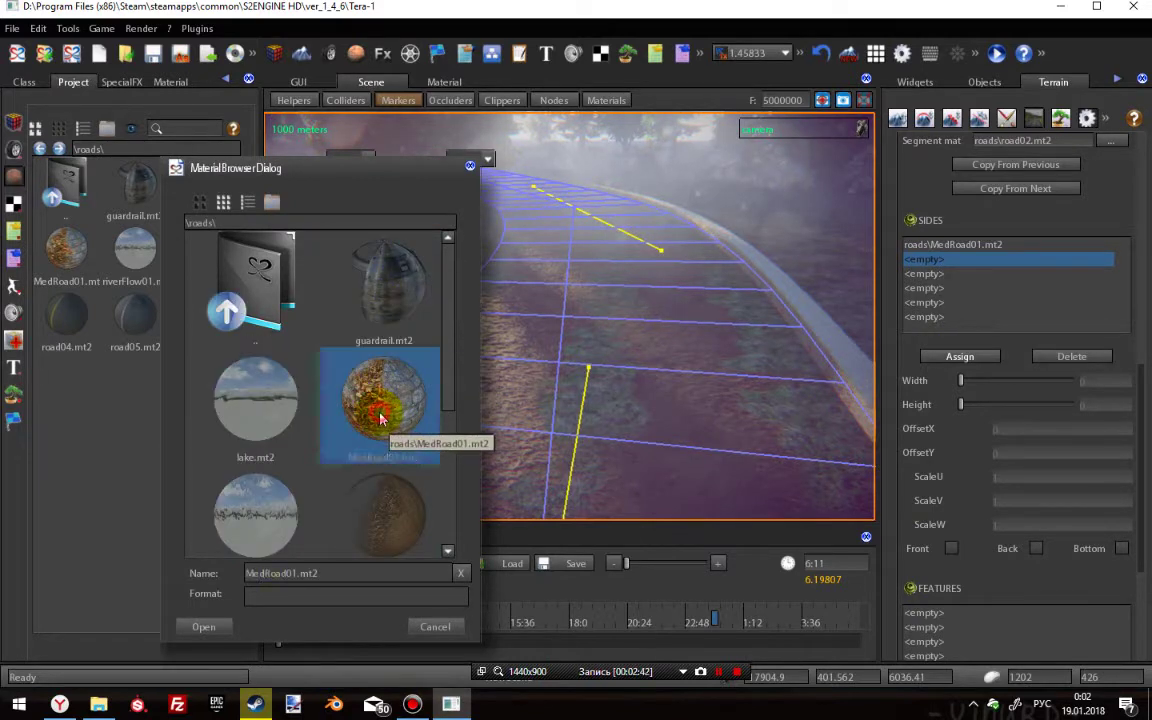
click(203, 627)
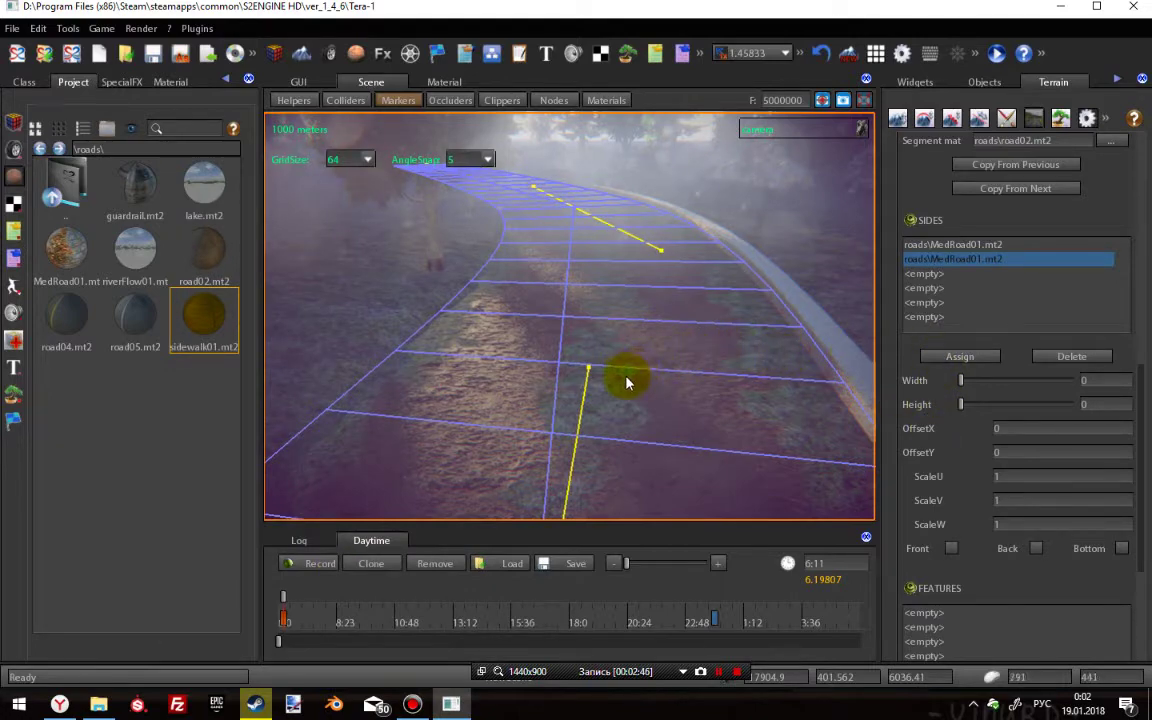
- Set the second side's width to about 117.857 and its height to 50
mouse_move(626, 377)
right_down()
mouse_move(659, 380)
mouse_move(630, 347)
mouse_move(618, 381)
right_up()
scroll(660, 381, down, 5)
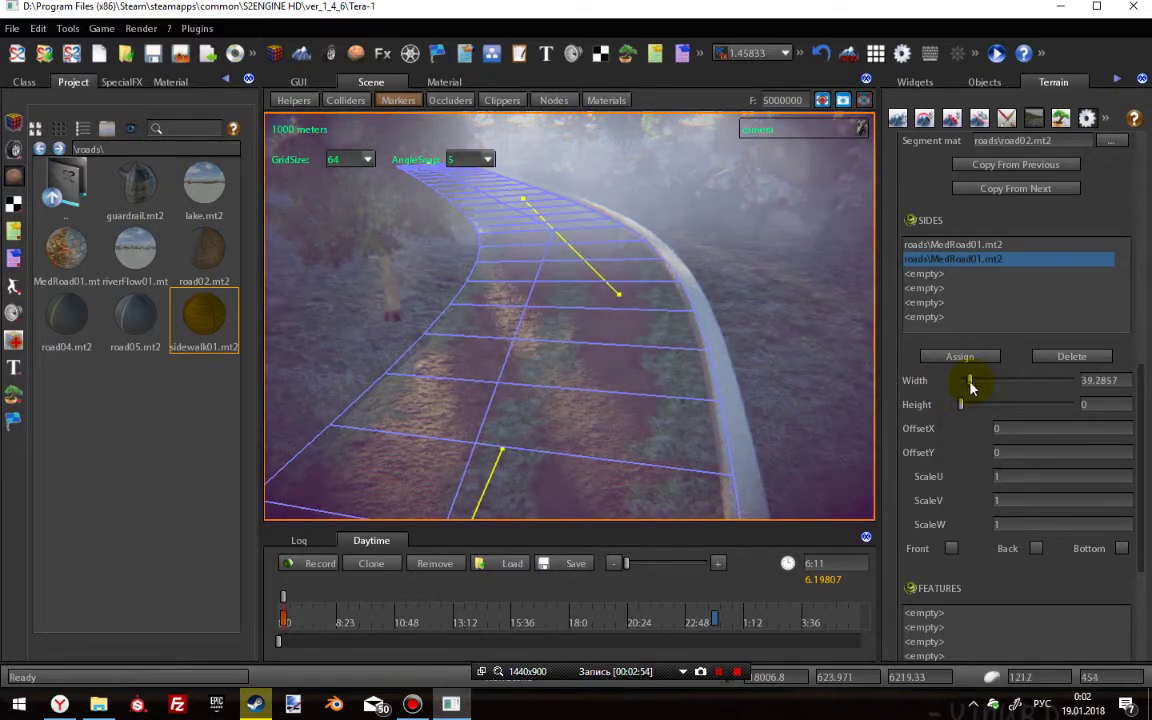
drag(962, 407, 993, 393)
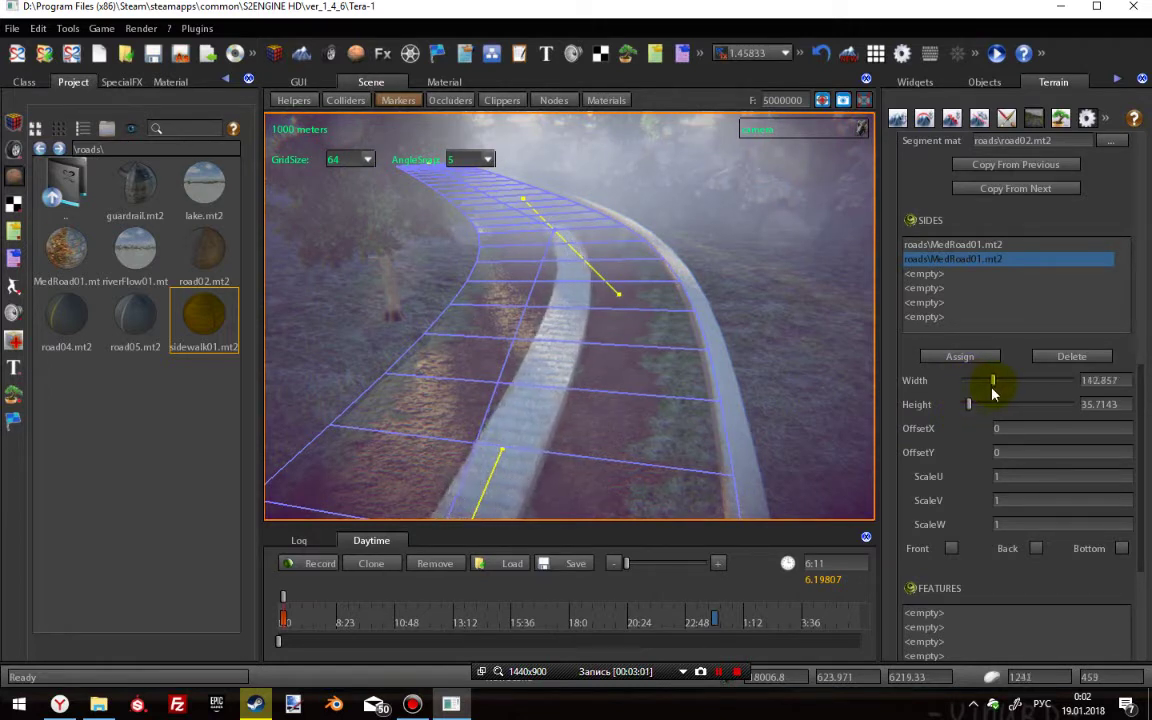
right_drag(770, 418, 676, 381)
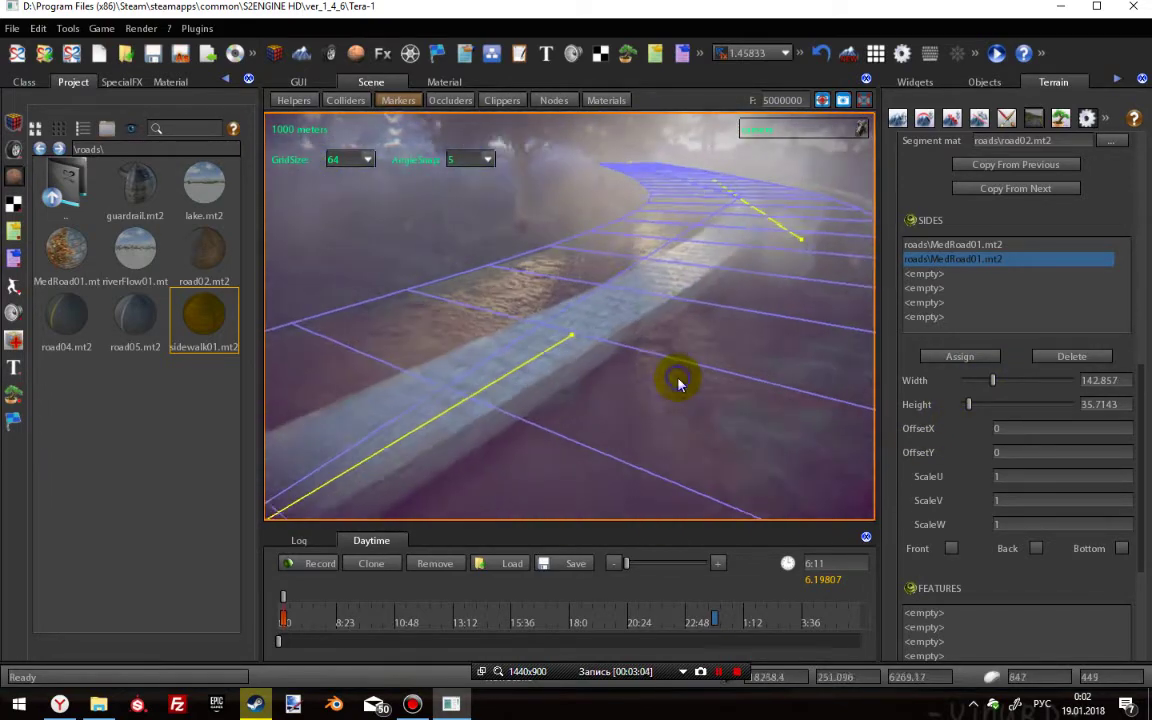
drag(993, 390, 974, 412)
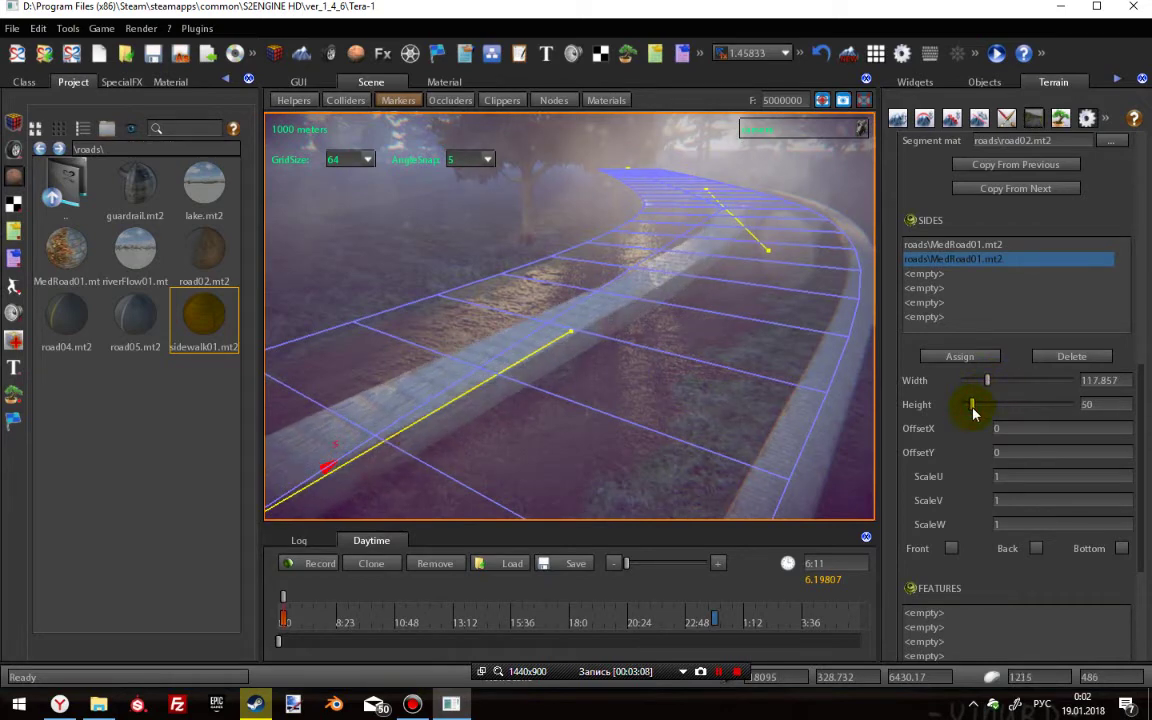
right_drag(548, 340, 599, 352)
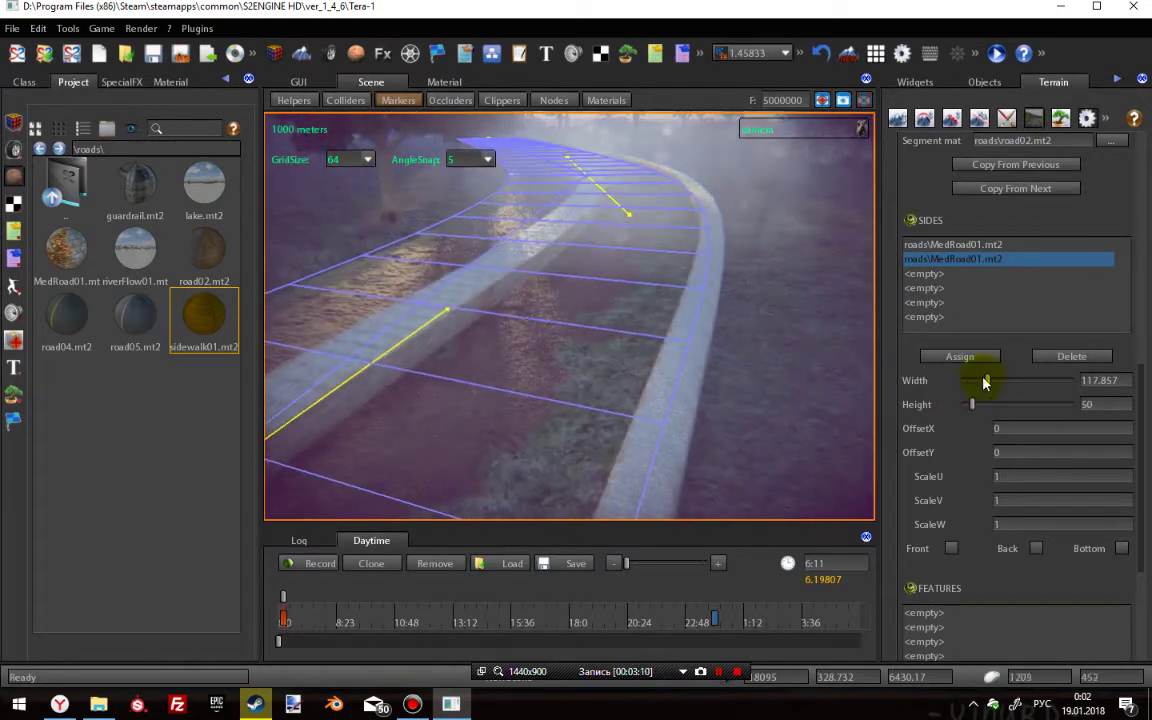
- Set the second side's width to about 189.286 and its OffsetX to 520
drag(986, 382, 1006, 390)
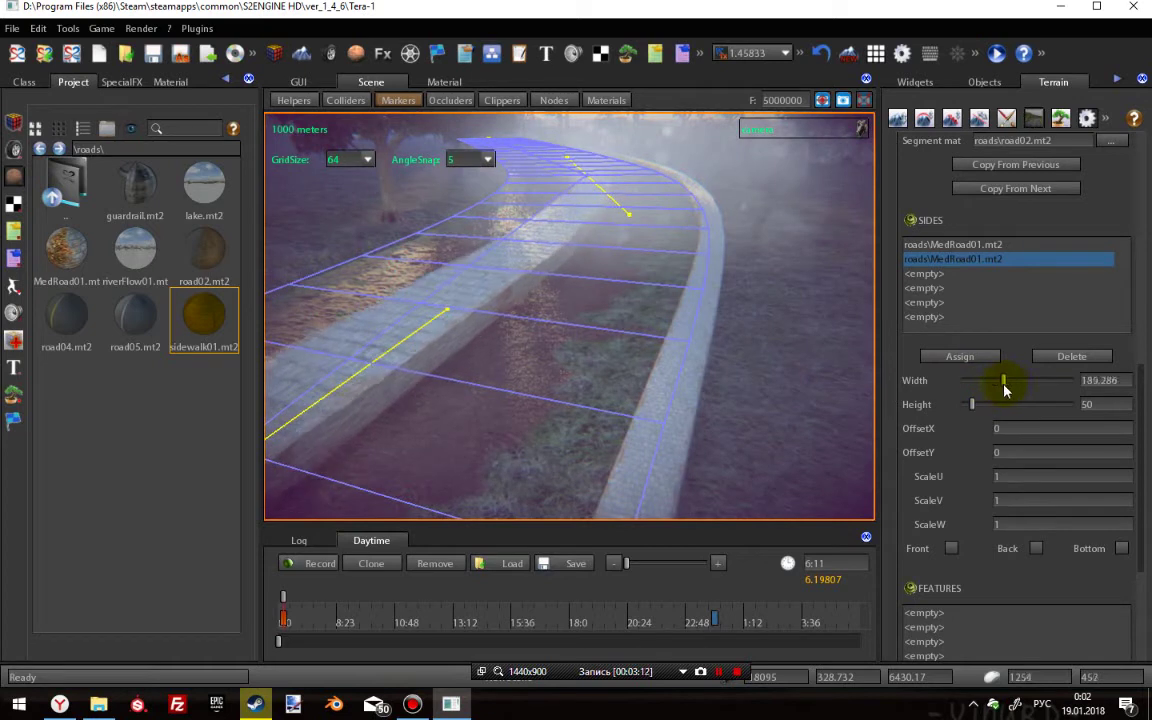
click(1012, 428)
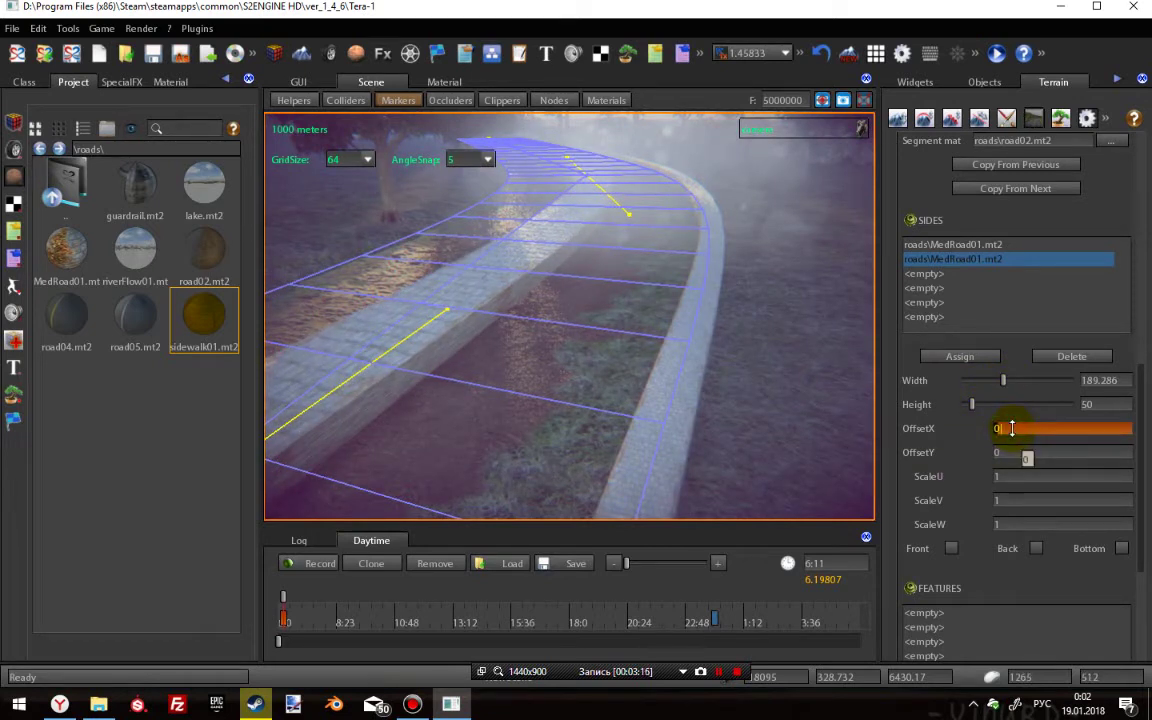
key(BackSpace)
text(5)
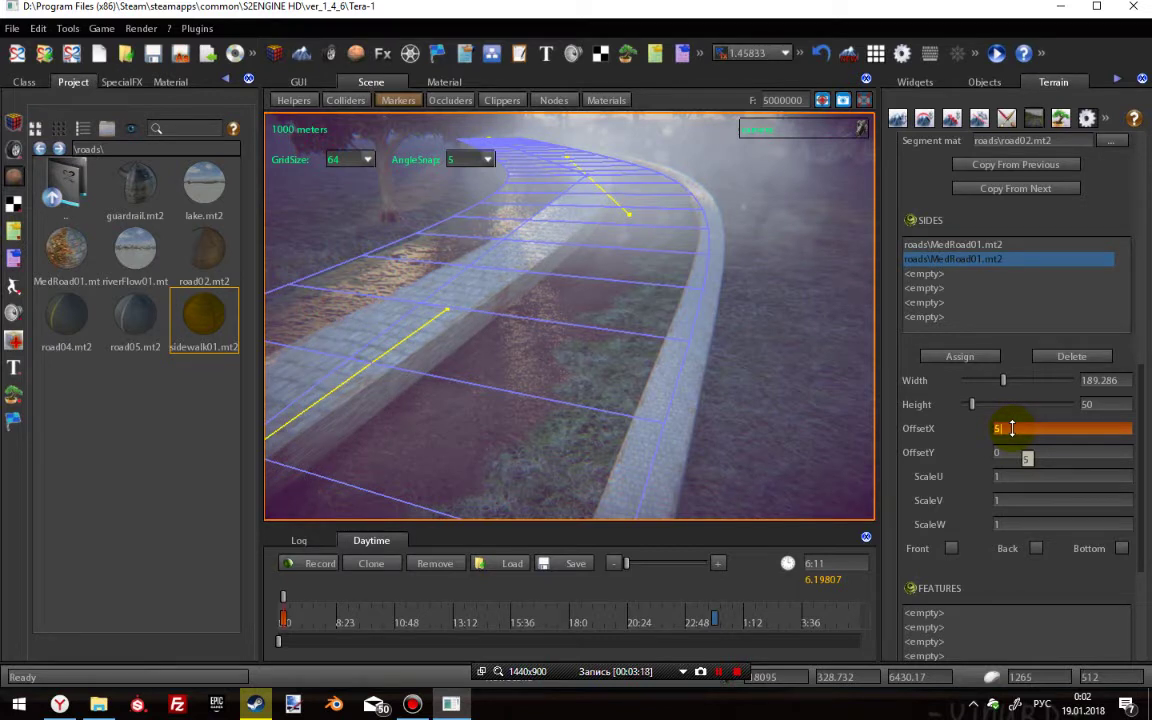
text(20)
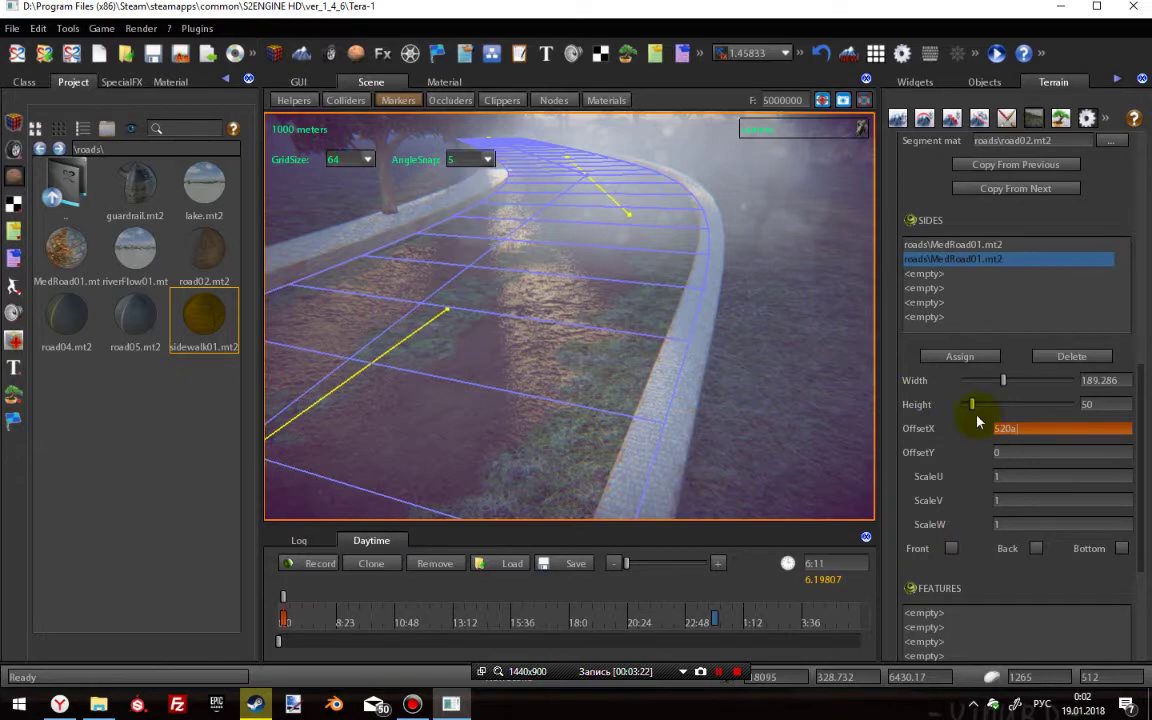
click(970, 411)
- Copy the next segment's settings onto the curved road02 segment with the two MedRoad01 sides
right_drag(719, 420, 618, 362)
right_drag(606, 362, 442, 430)
right_drag(591, 350, 571, 368)
scroll(571, 368, down, 3)
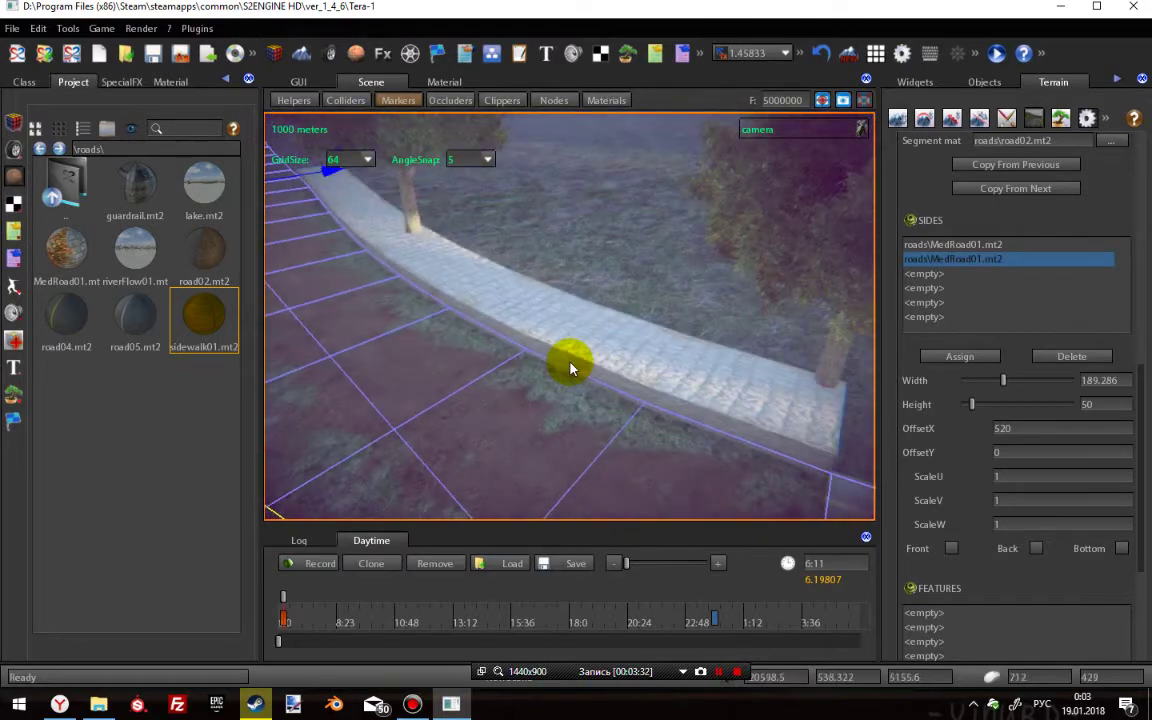
click(1007, 172)
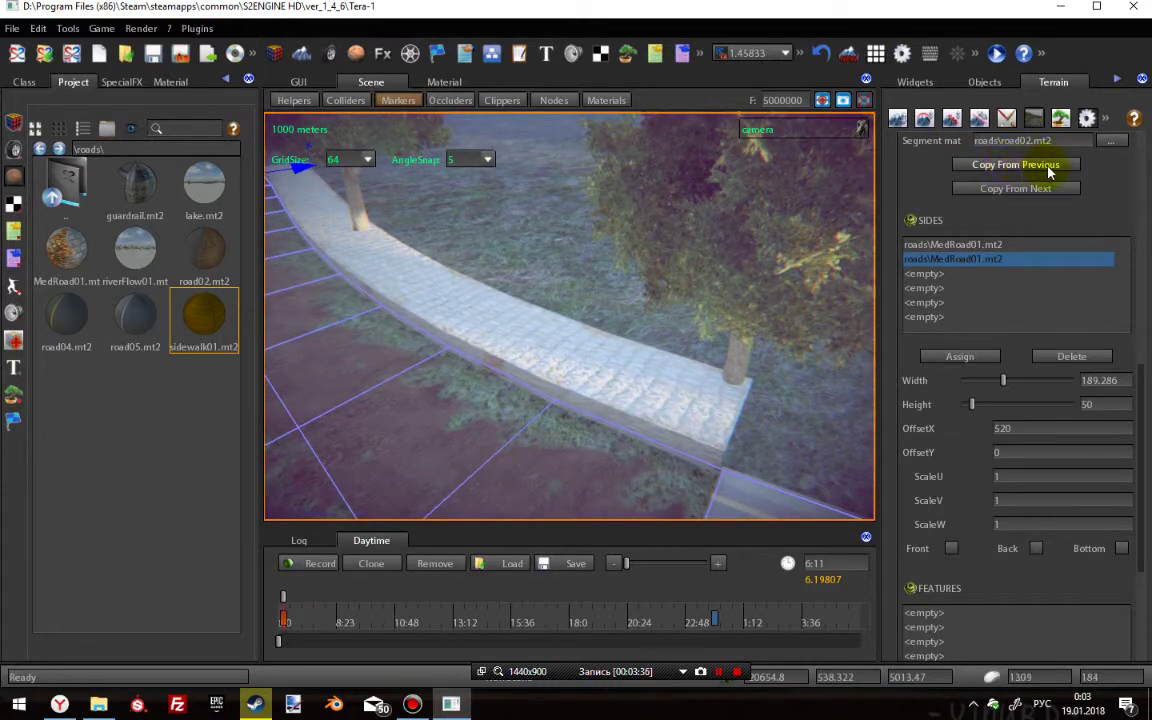
click(996, 184)
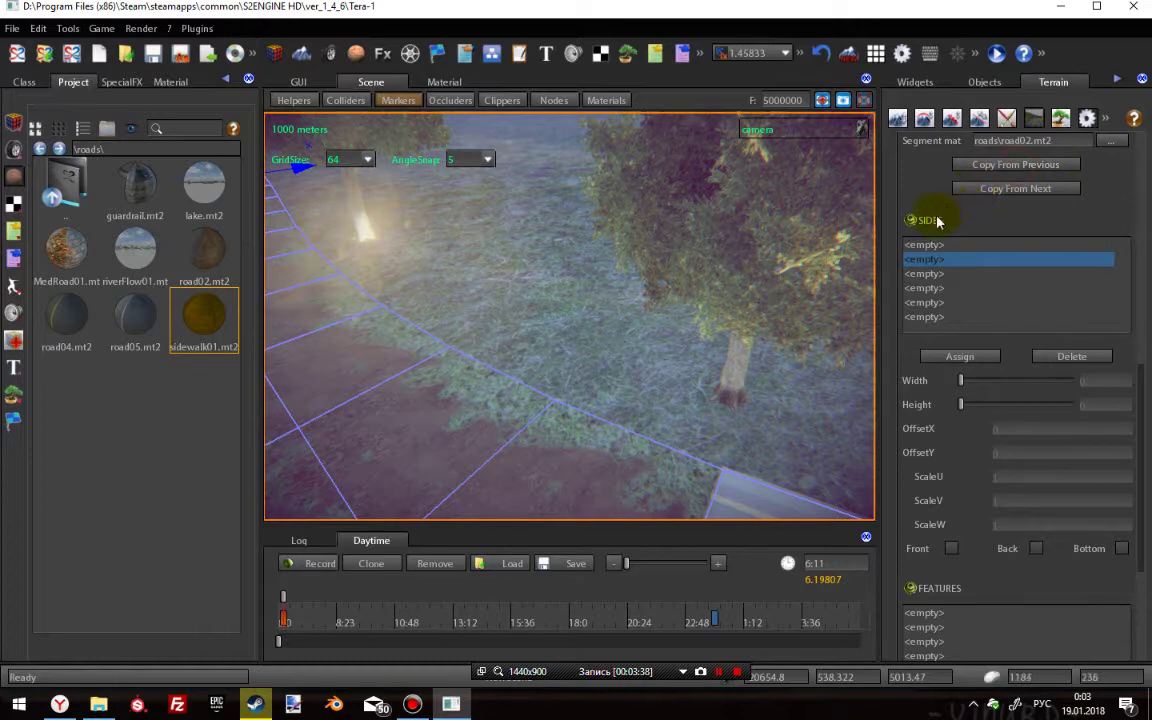
- Copy the next segment's settings onto the selected road segment and select its roads\sidewalk01.mt2 side
right_drag(664, 285, 588, 276)
drag(588, 279, 690, 244)
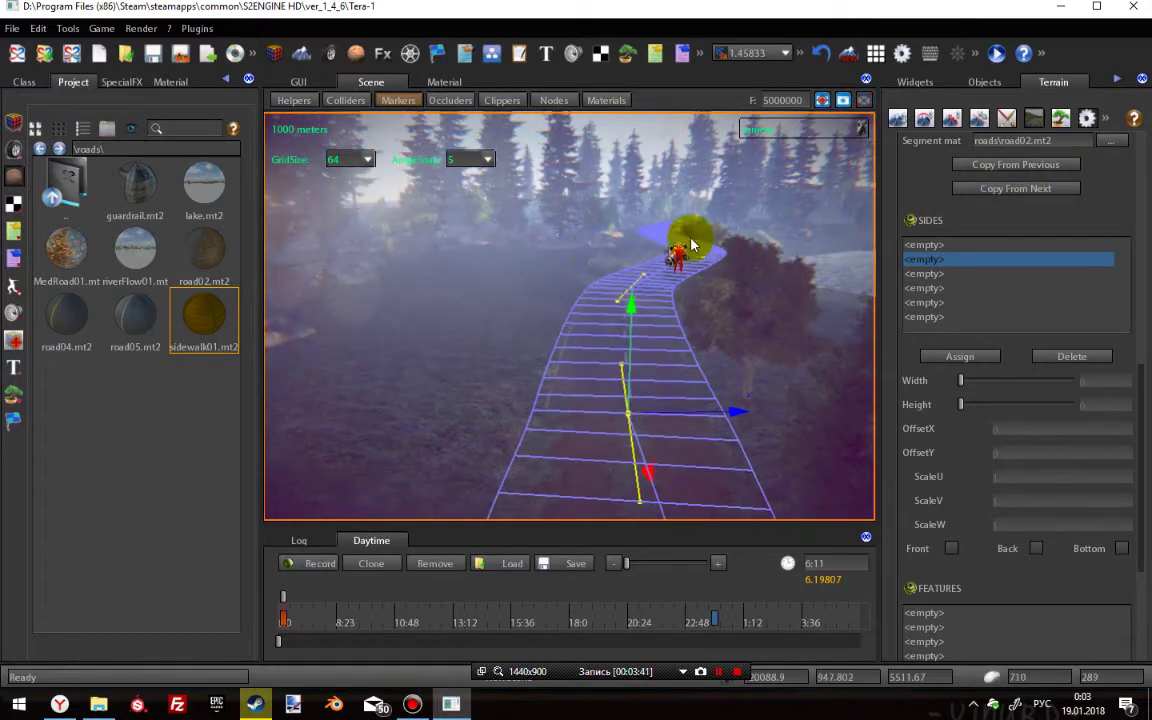
click(1000, 190)
drag(525, 478, 866, 282)
drag(1030, 216, 660, 333)
click(958, 358)
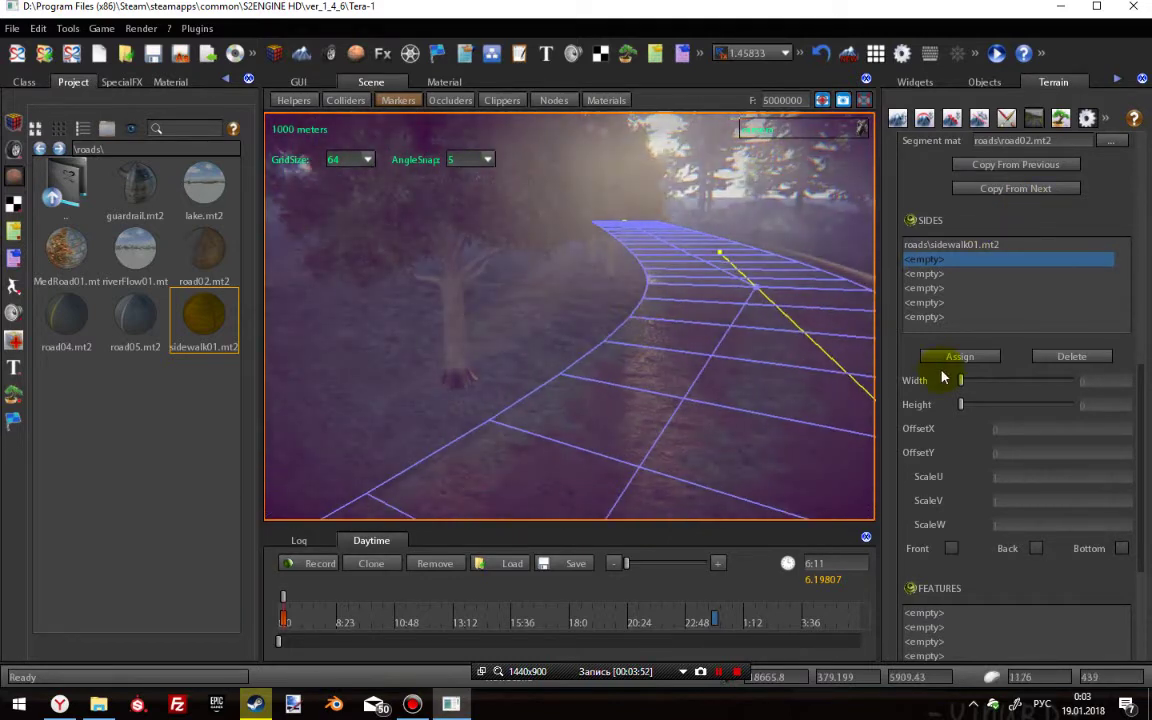
click(958, 245)
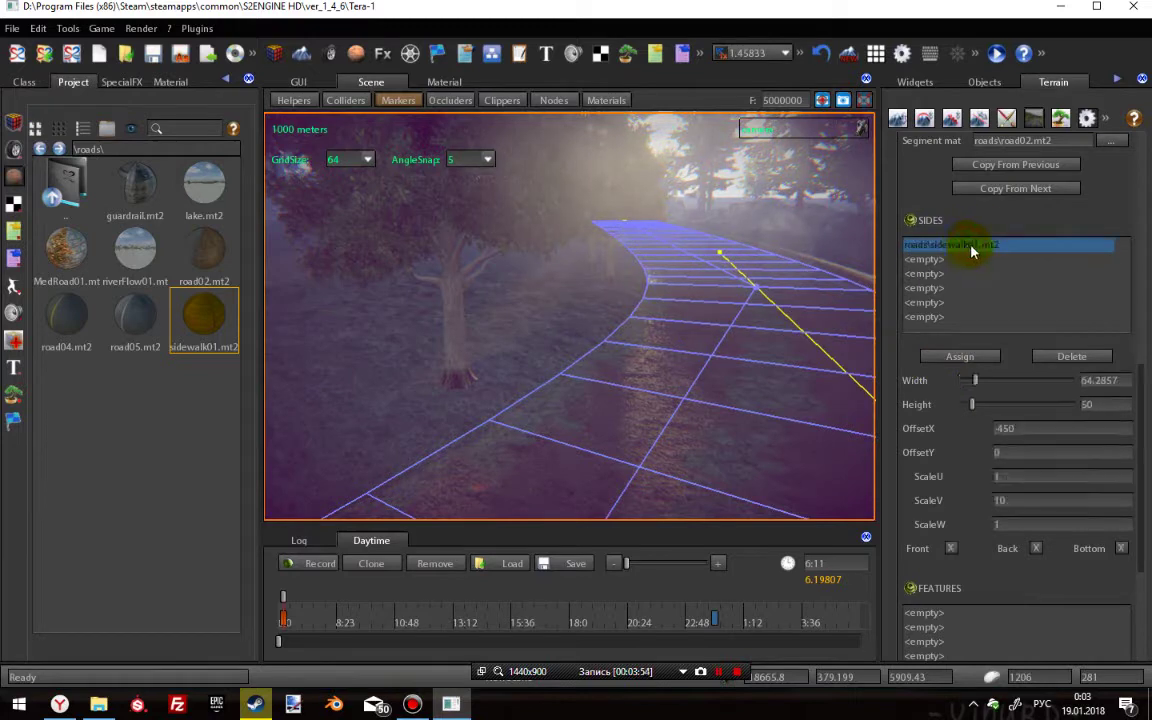
- Copy the previous segment's settings onto the selected road segment
click(1000, 168)
drag(630, 365, 618, 416)
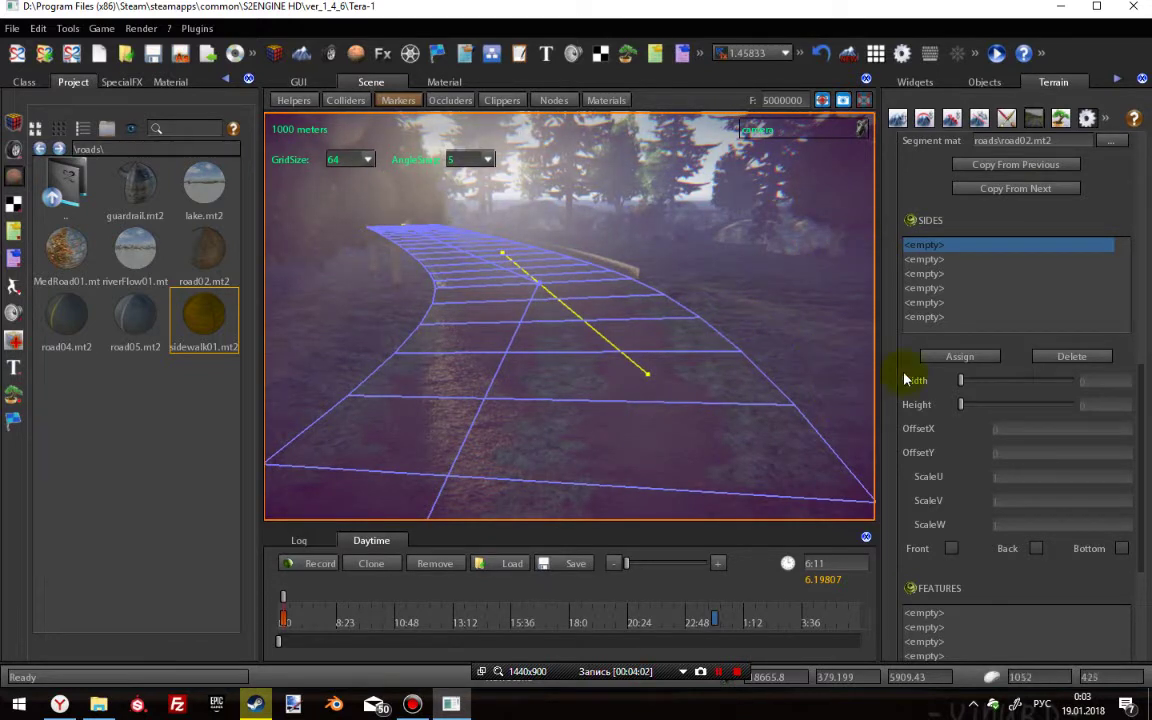
click(615, 281)
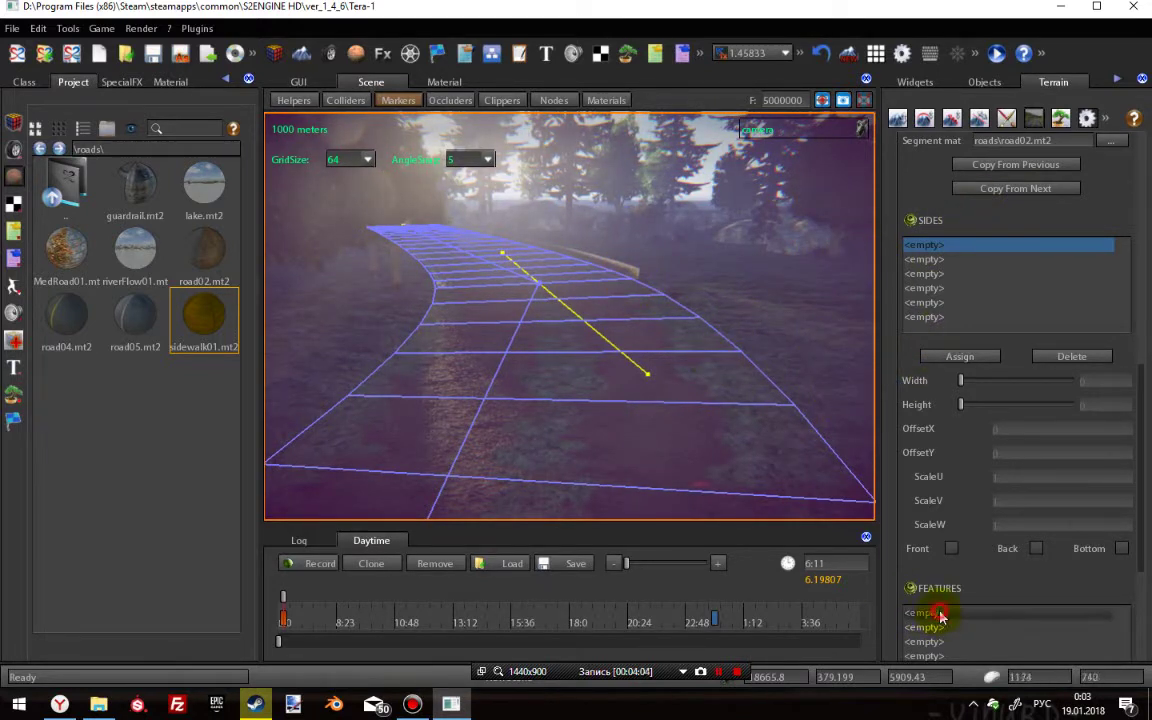
- Select the road node at the end of the asphalt and assign Props\barrier.so2 to its first feature slot
click(940, 614)
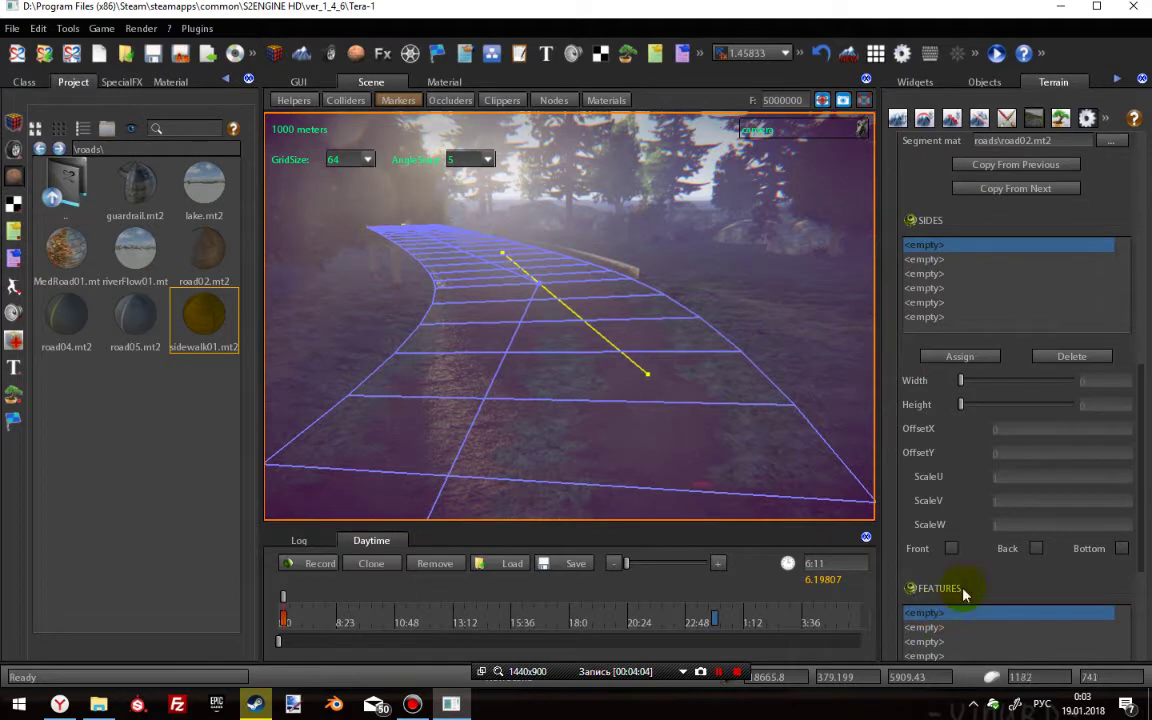
click(540, 285)
right_drag(651, 342, 605, 400)
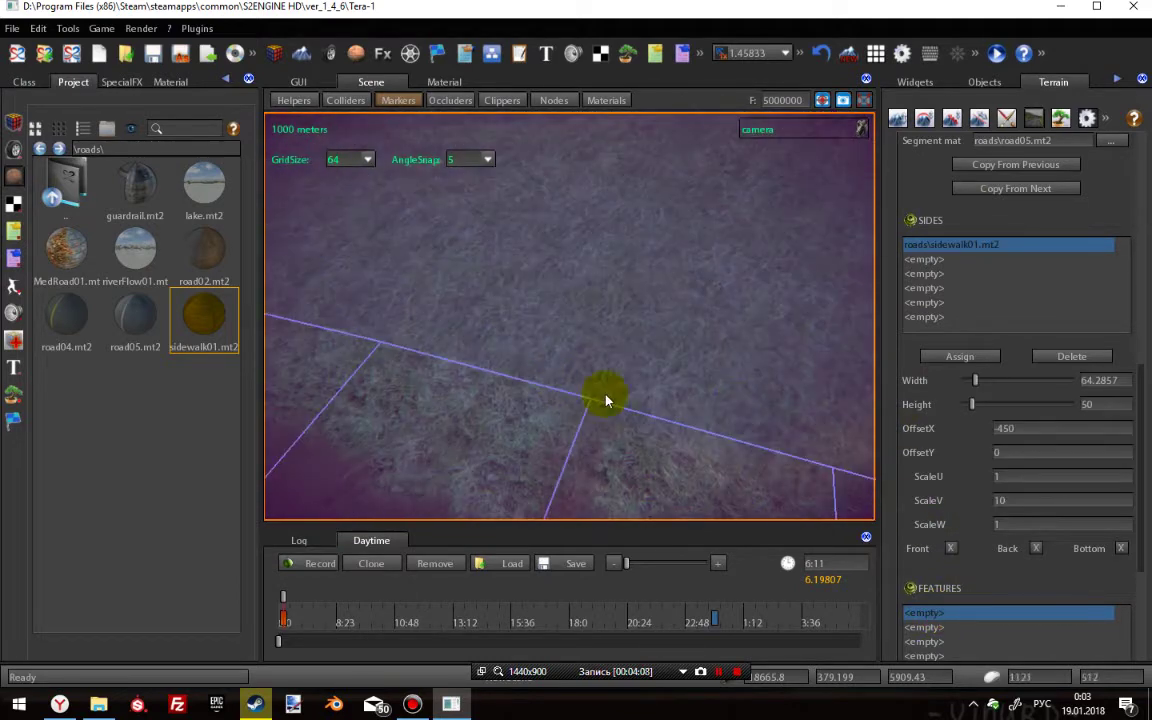
drag(605, 400, 768, 385)
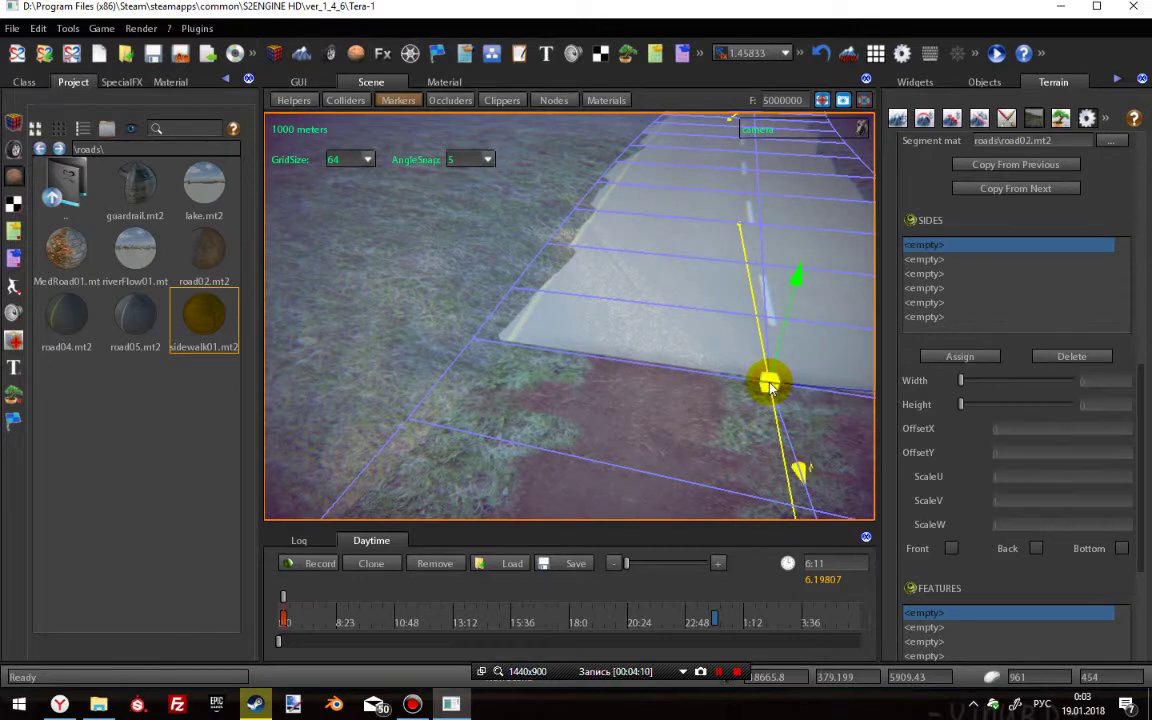
scroll(968, 553, down, 2)
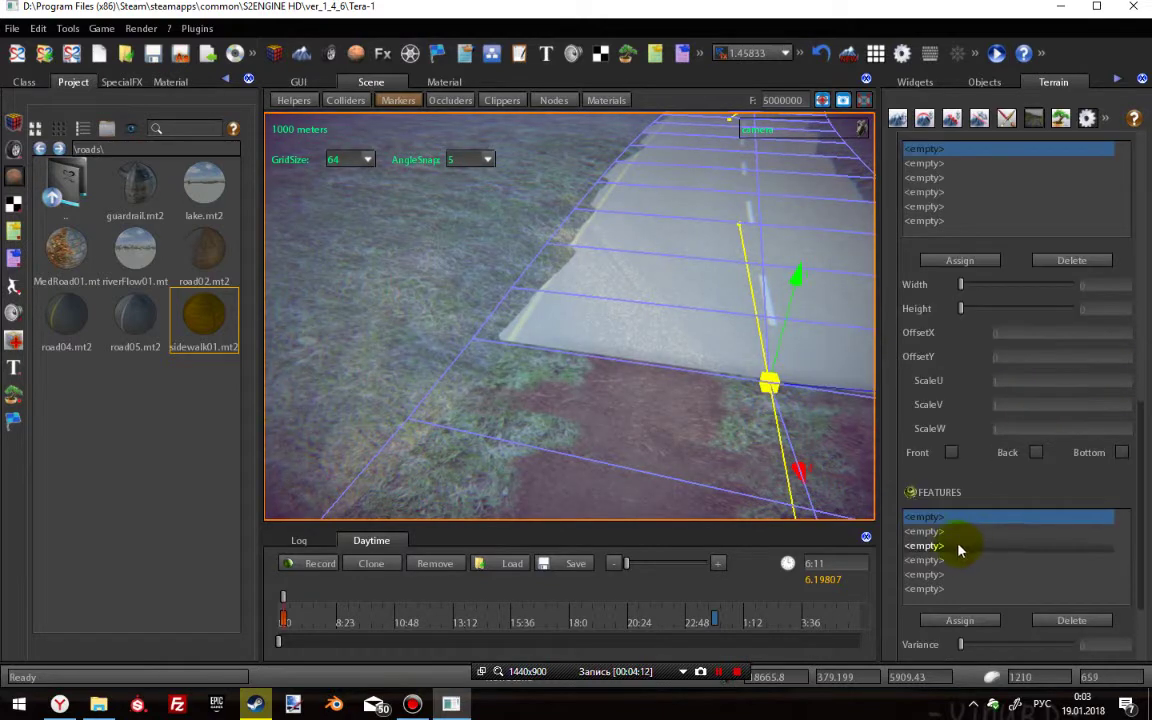
click(959, 621)
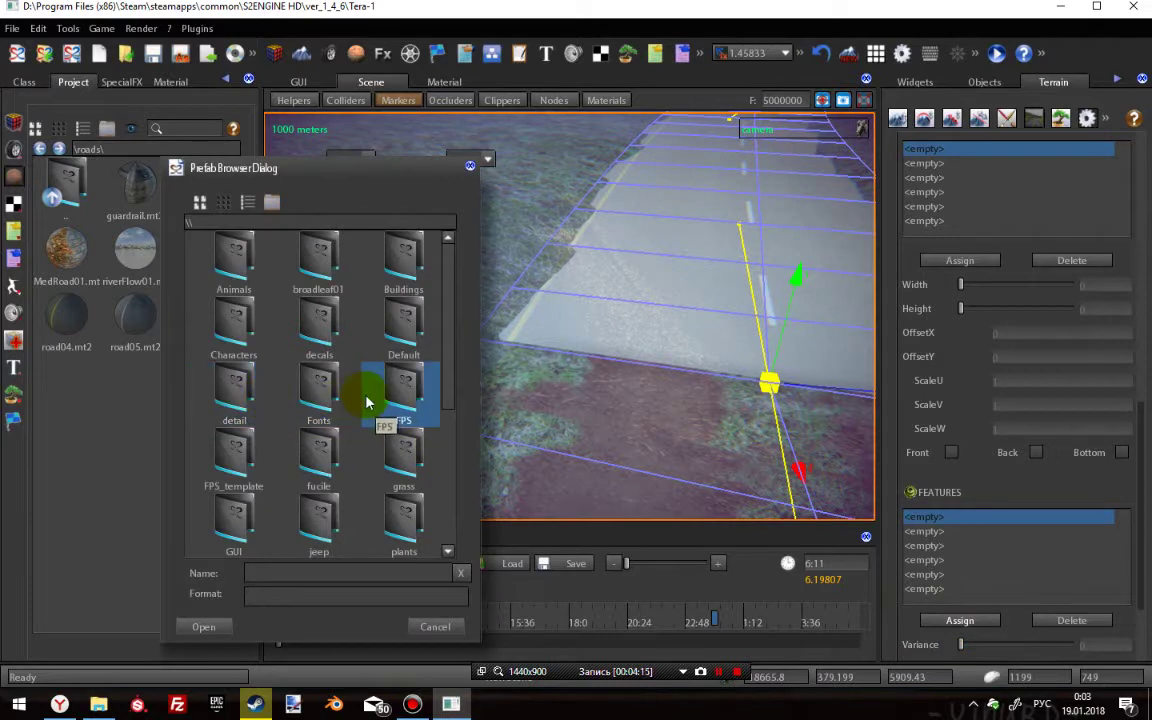
scroll(300, 410, down, 2)
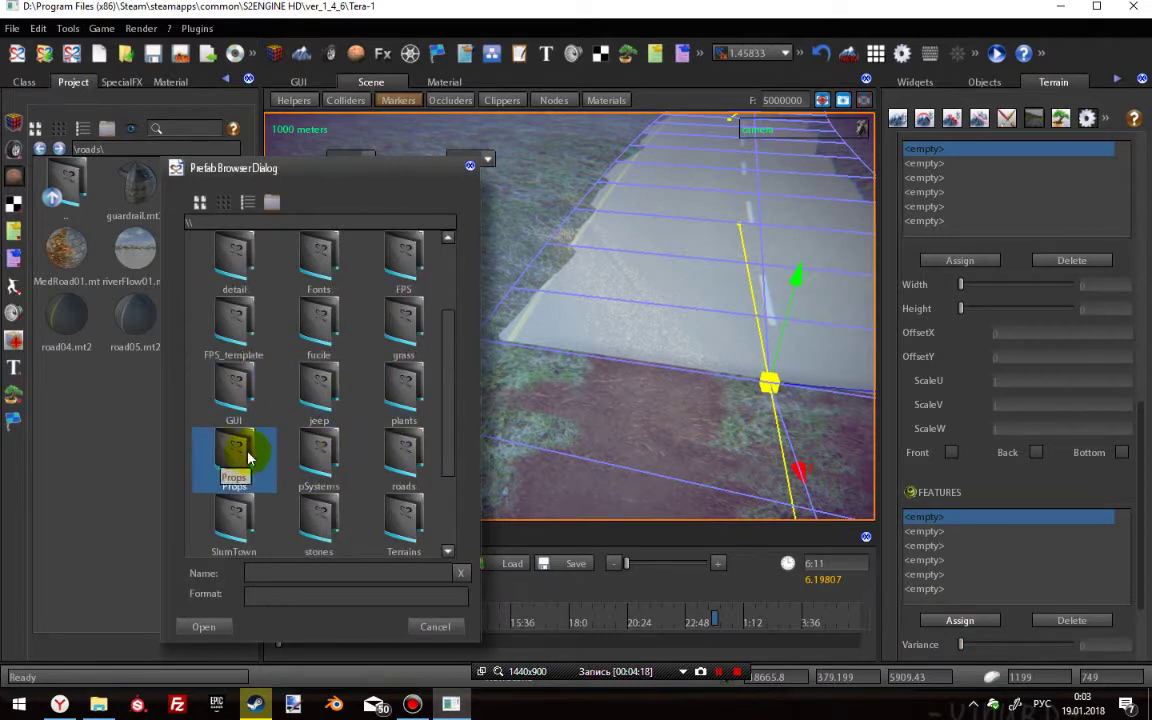
double_click(249, 458)
click(236, 326)
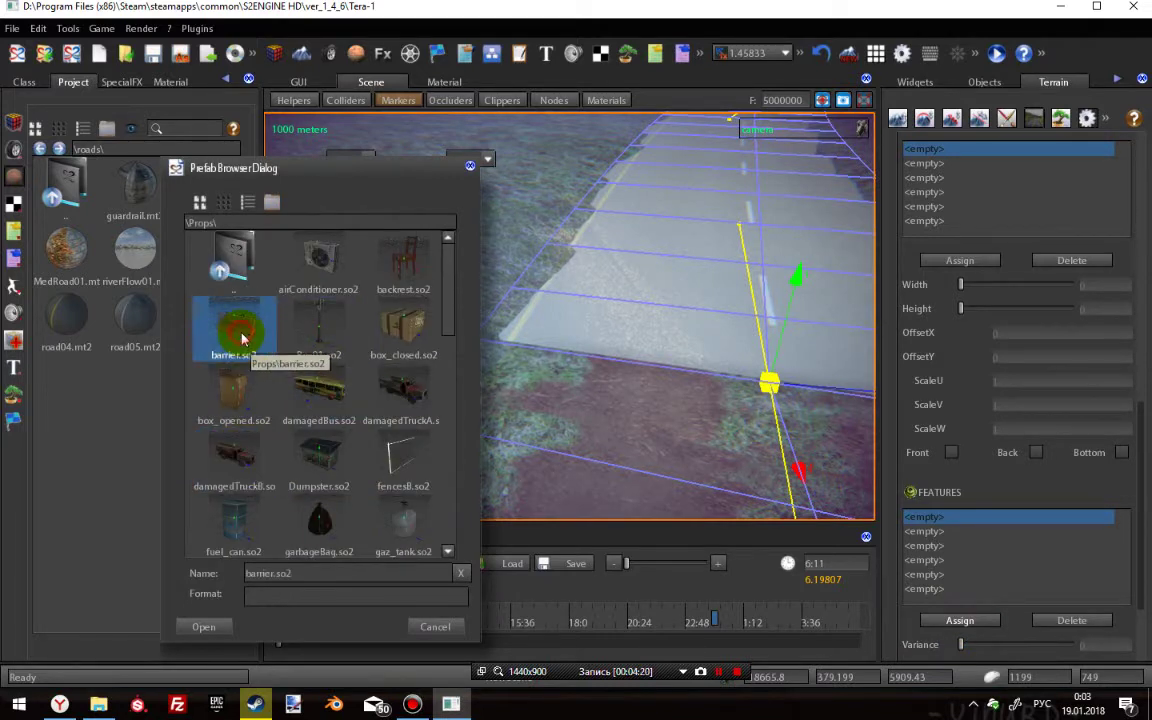
click(205, 630)
- Set the barrier feature's Variance to 1
middle_drag(467, 413, 614, 378)
right_drag(615, 383, 625, 388)
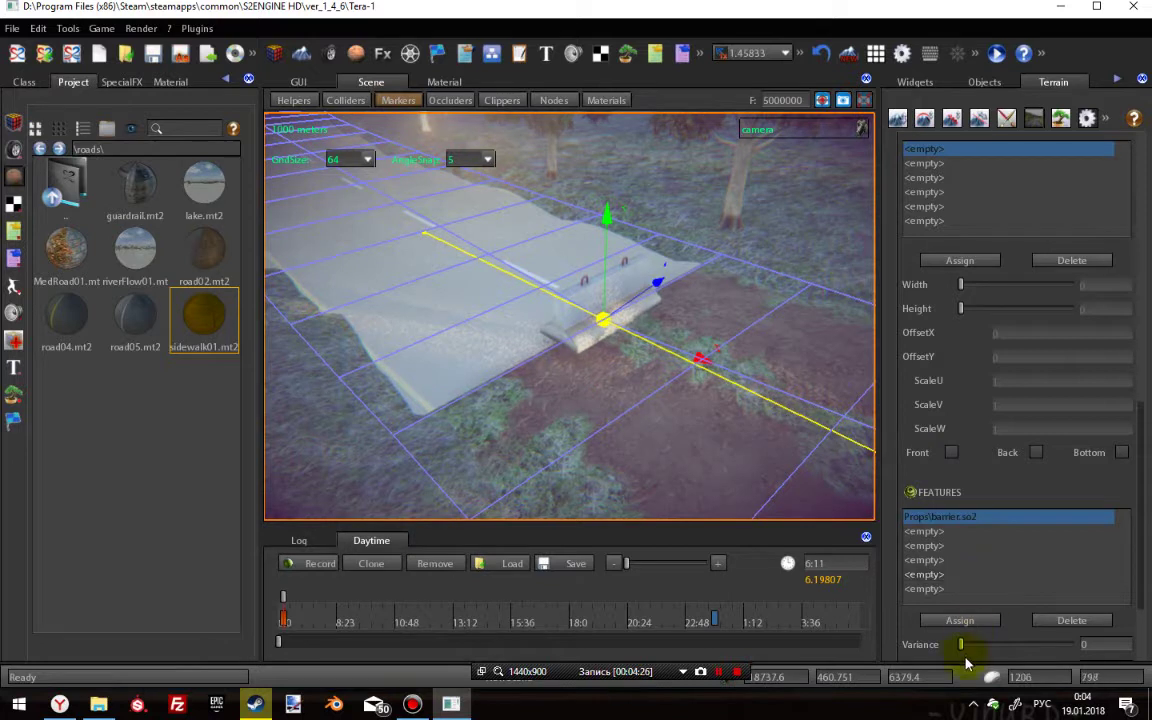
drag(961, 646, 1005, 646)
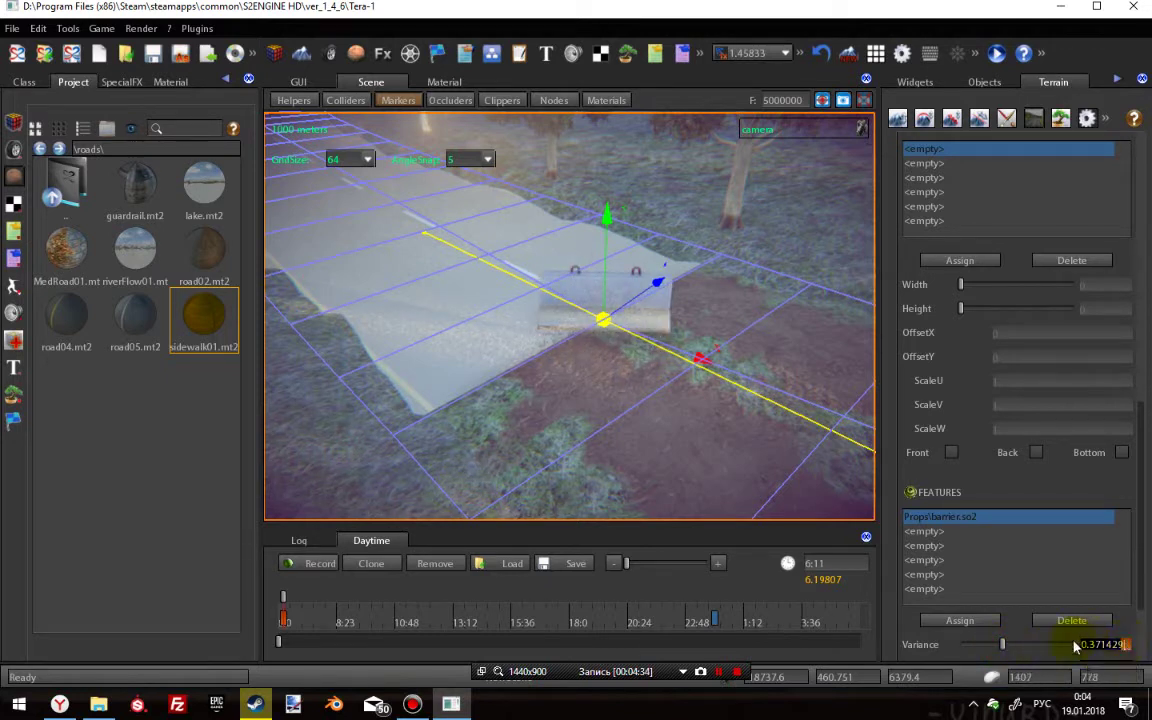
text(1)
key(Return)
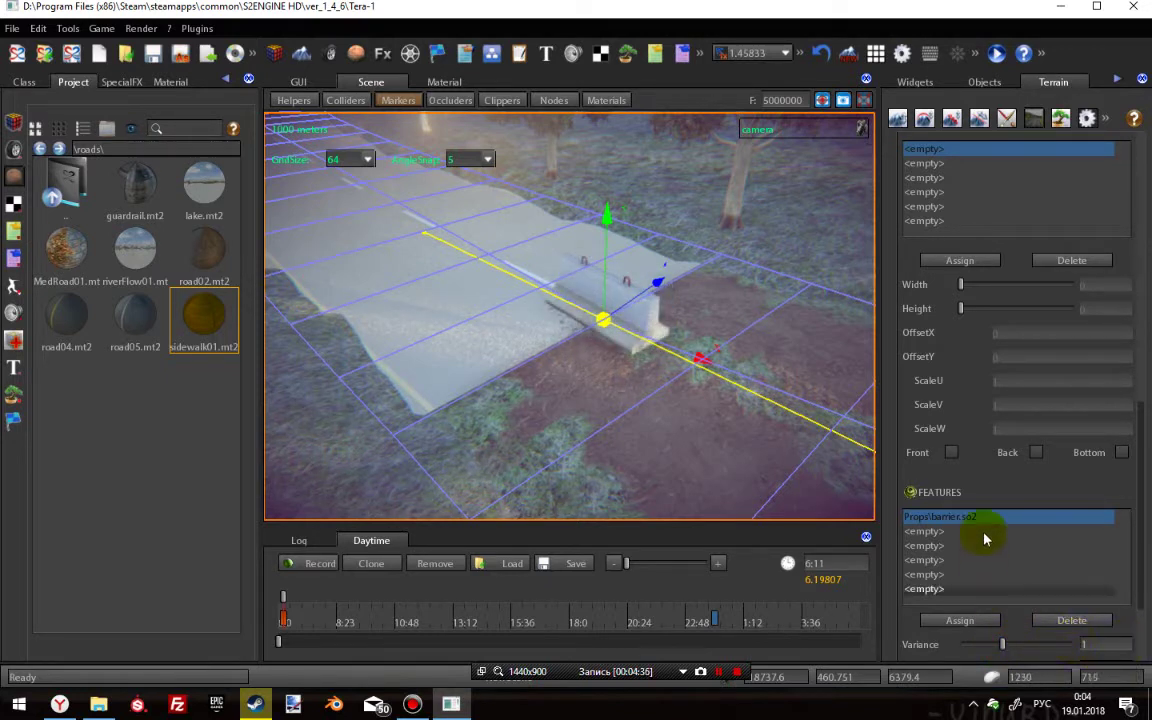
- Set the barrier feature's Density to 1
drag(1142, 524, 1142, 586)
drag(965, 541, 1066, 543)
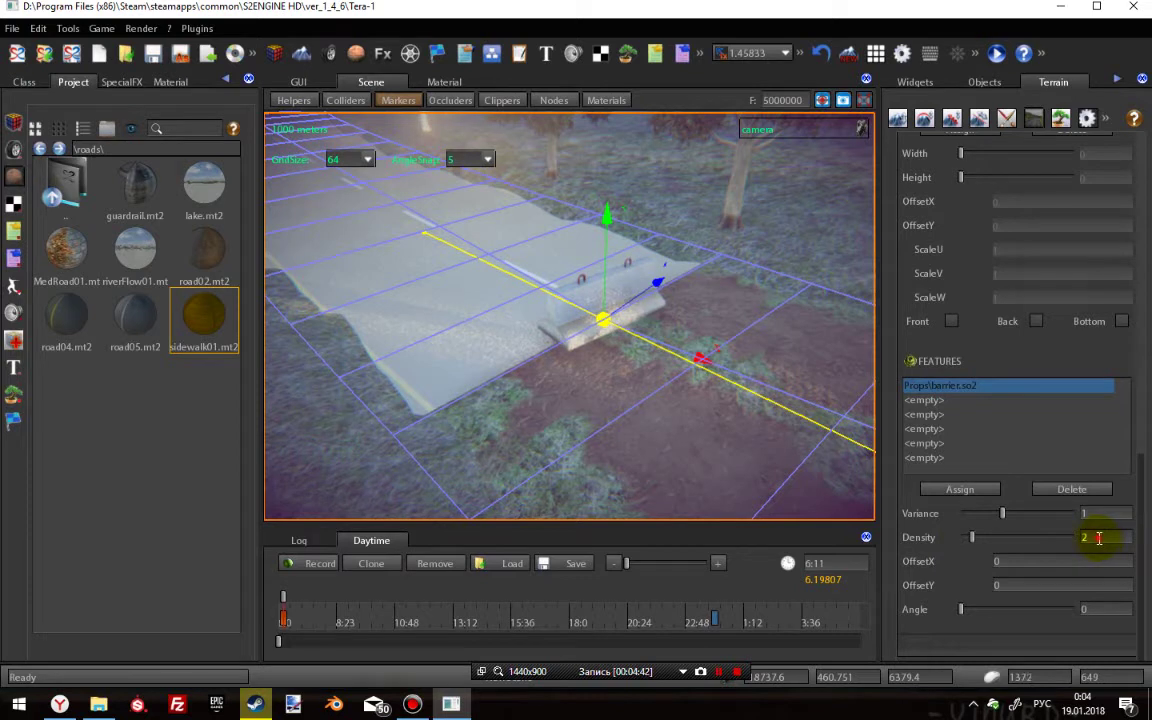
click(1099, 538)
key(BackSpace)
text(1)
key(Return)
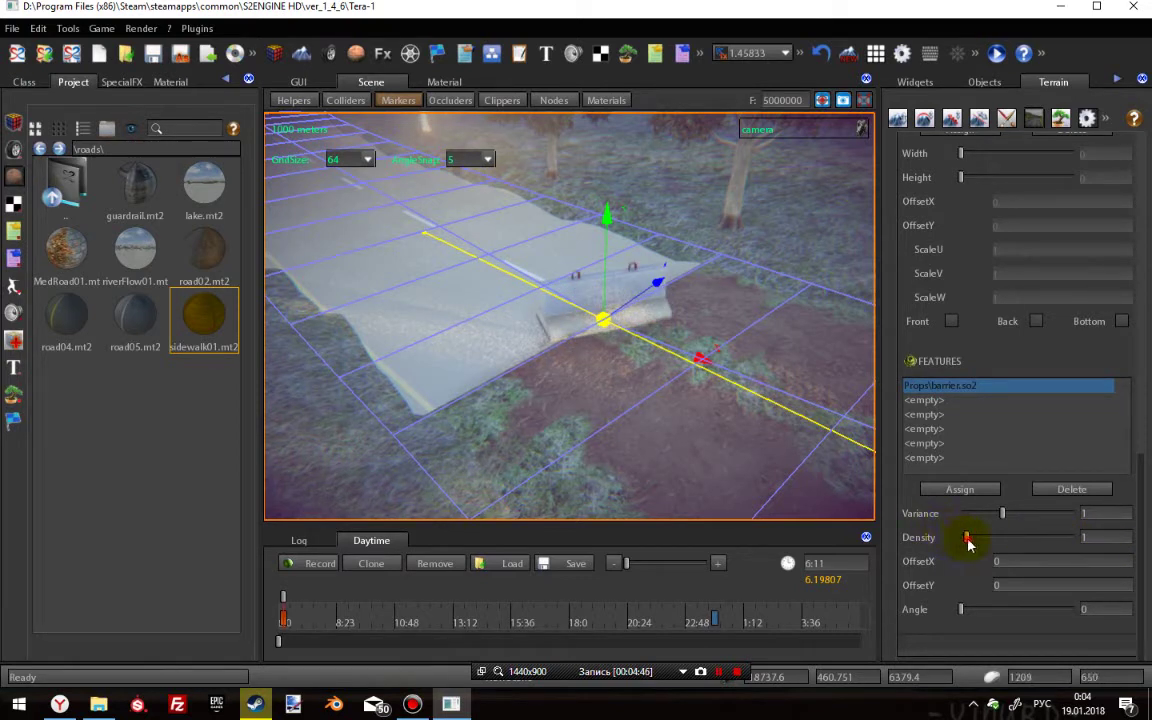
- Try a Density of 0.5 for the barrier feature and return it to 1
drag(968, 543, 961, 541)
click(1094, 537)
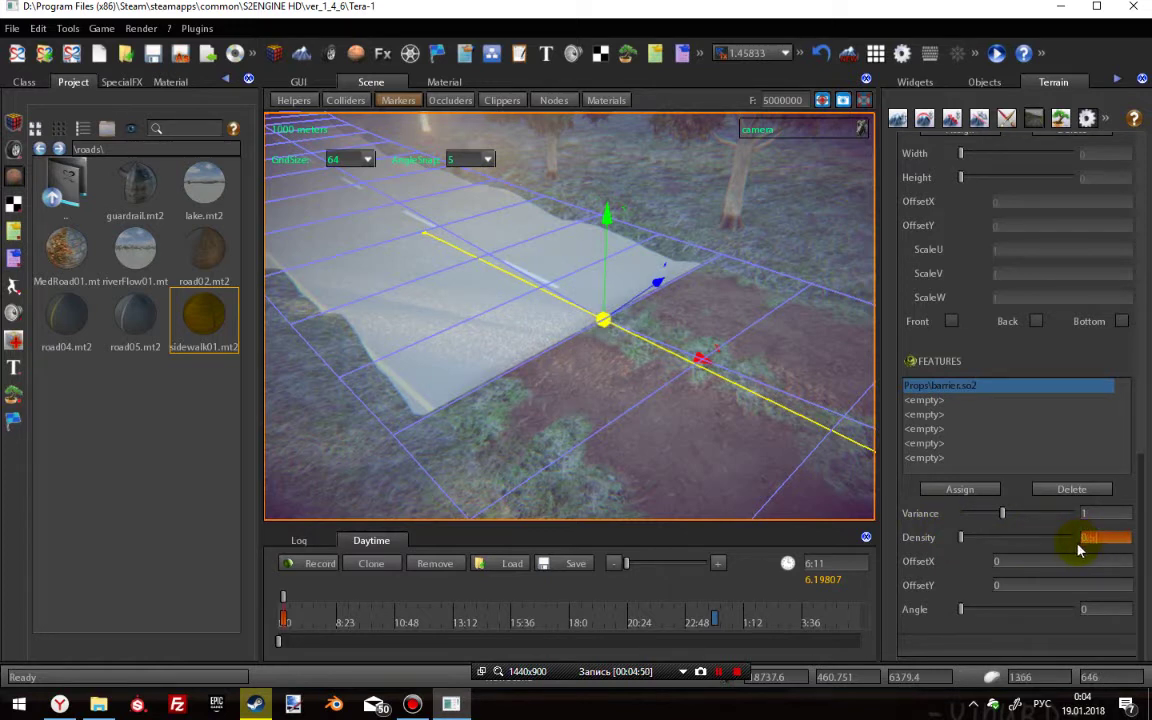
key(Return)
click(1100, 538)
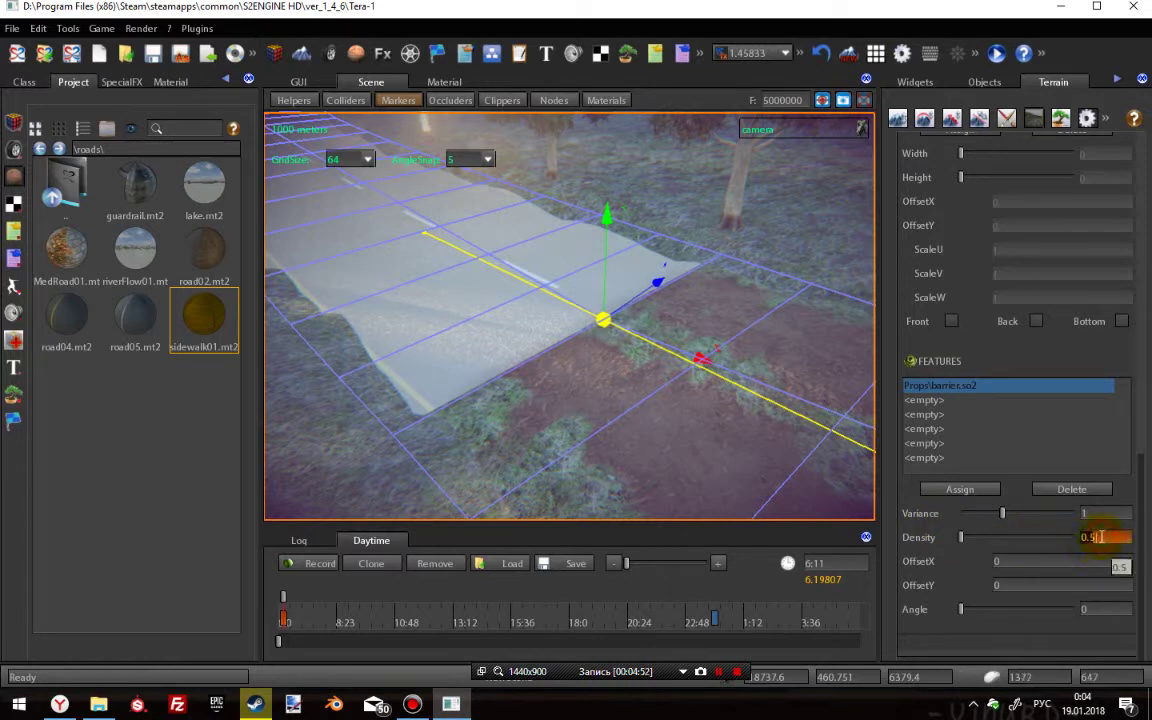
key(Return)
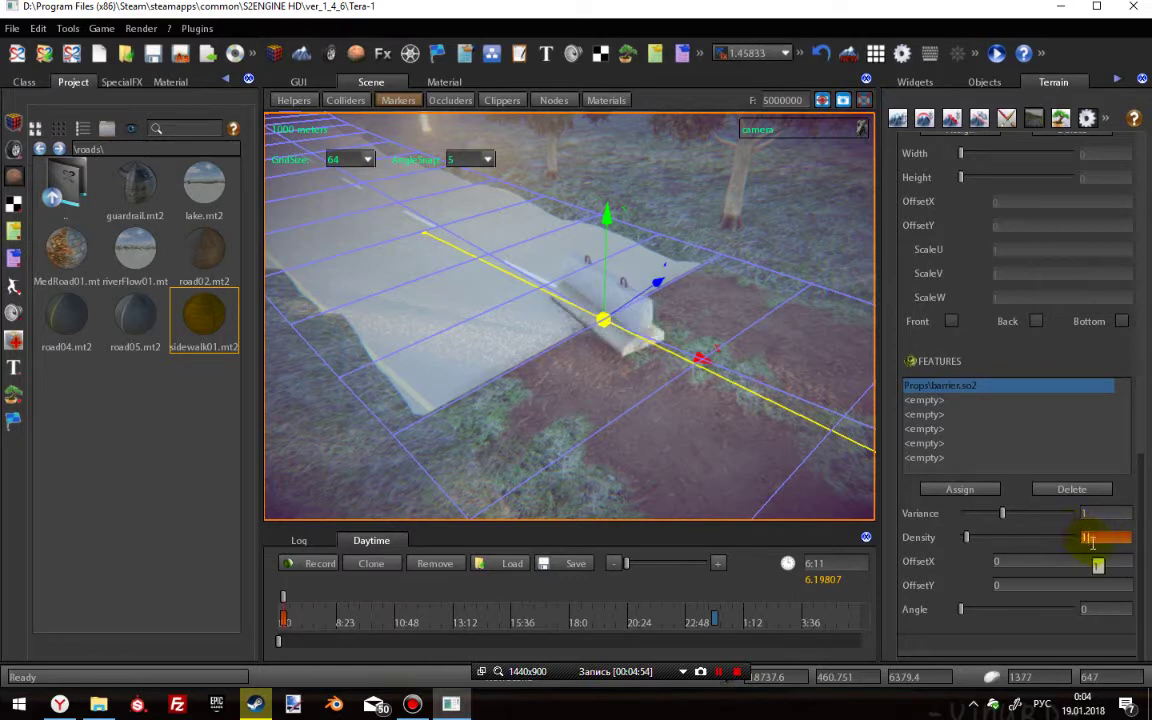
key(Return)
- Offset the barrier feature sideways from the road's centre line with an OffsetX of 250
click(1010, 561)
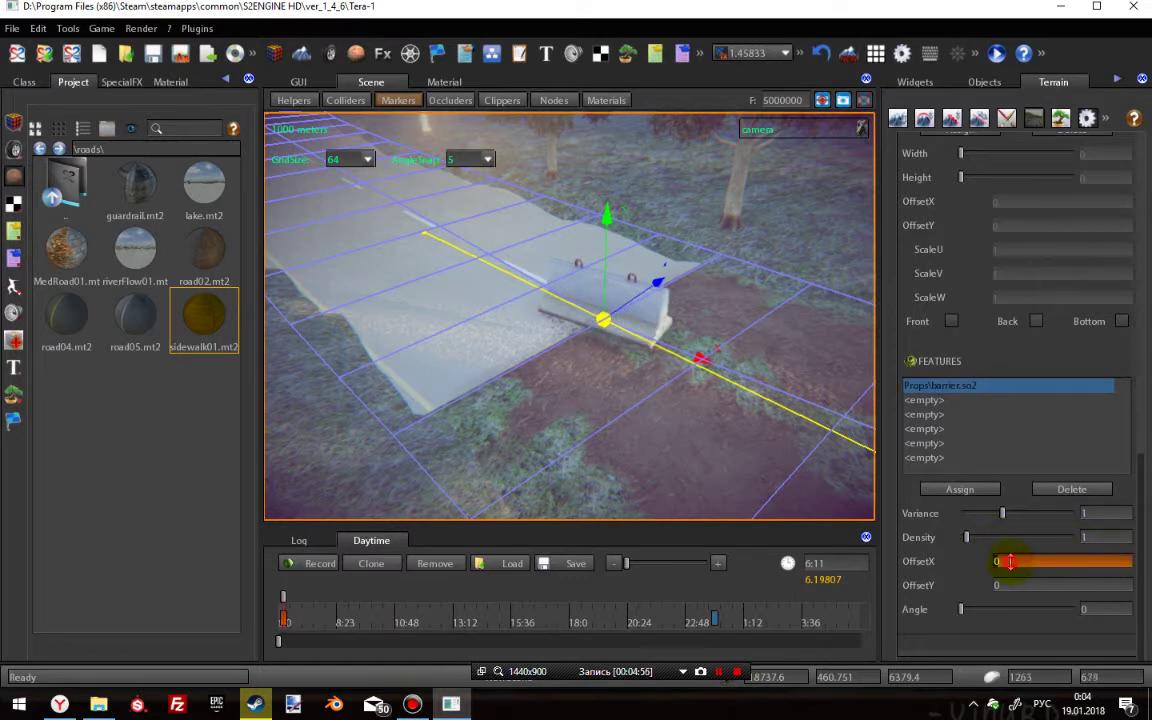
text(25)
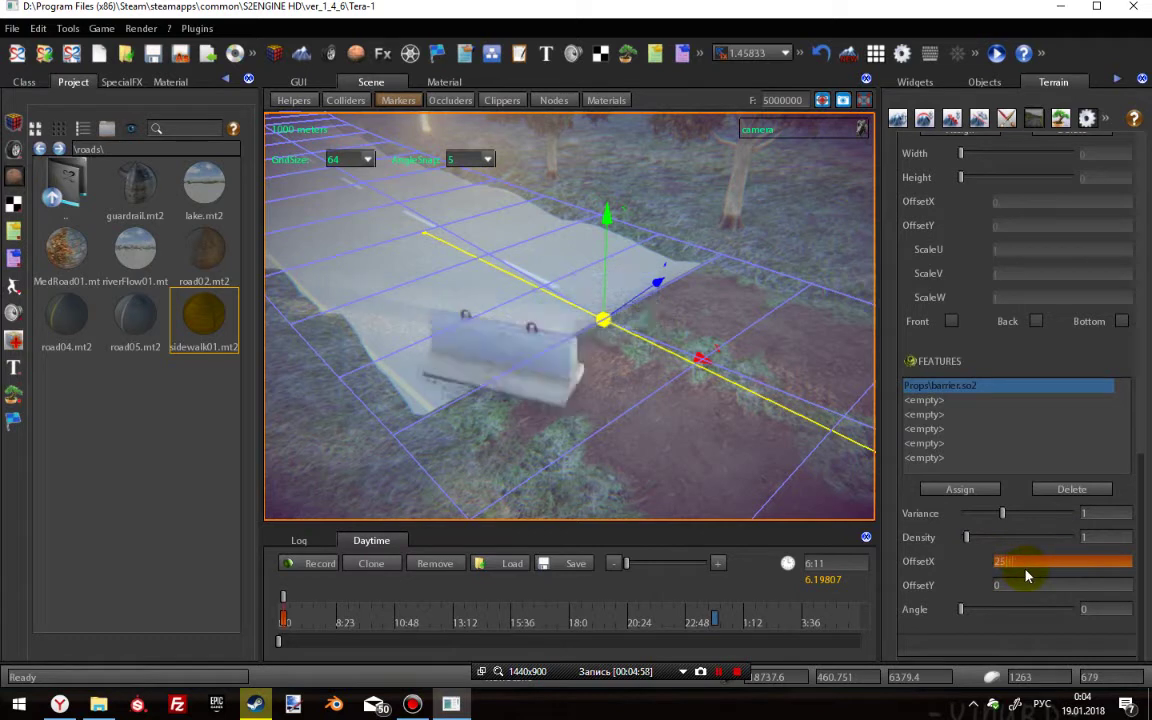
text(0)
key(Return)
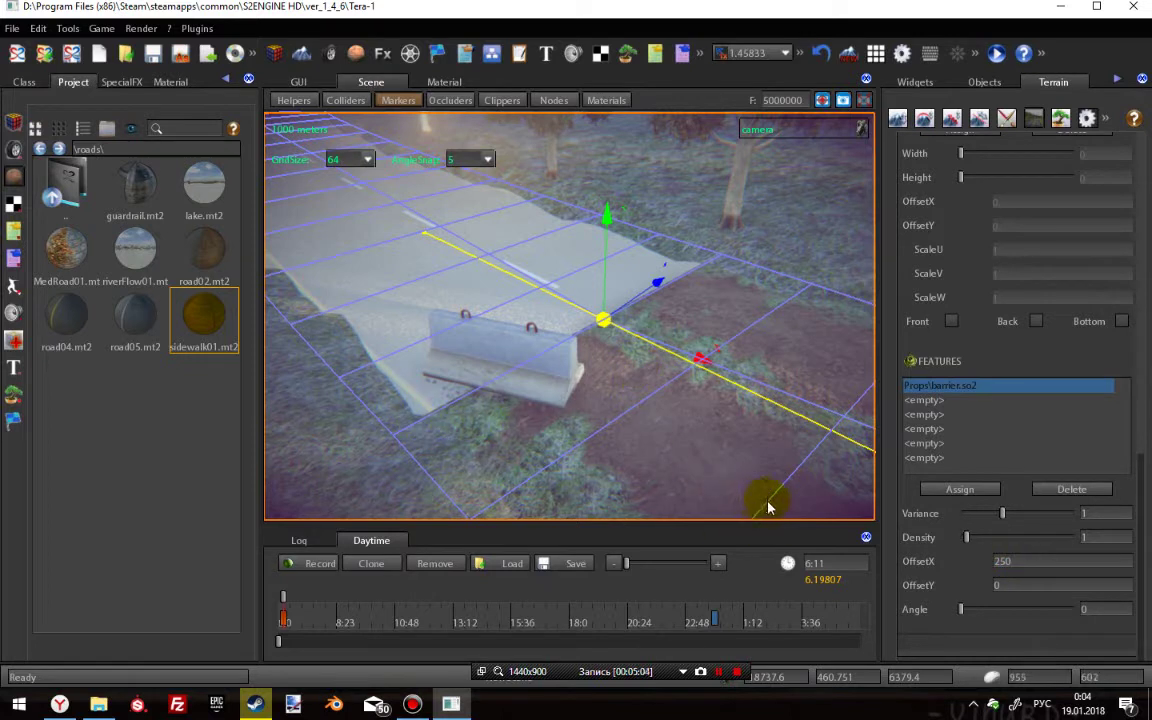
- Rotate the barrier feature by setting its Angle to 90
drag(965, 616, 997, 616)
click(1122, 609)
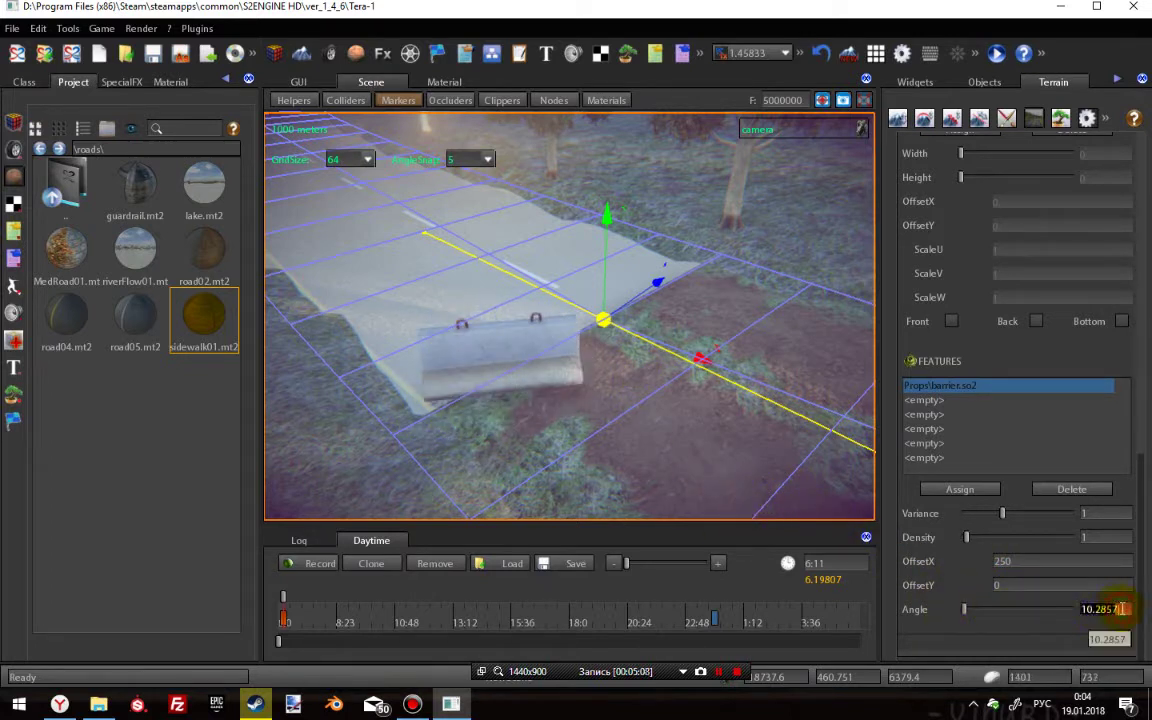
text(20)
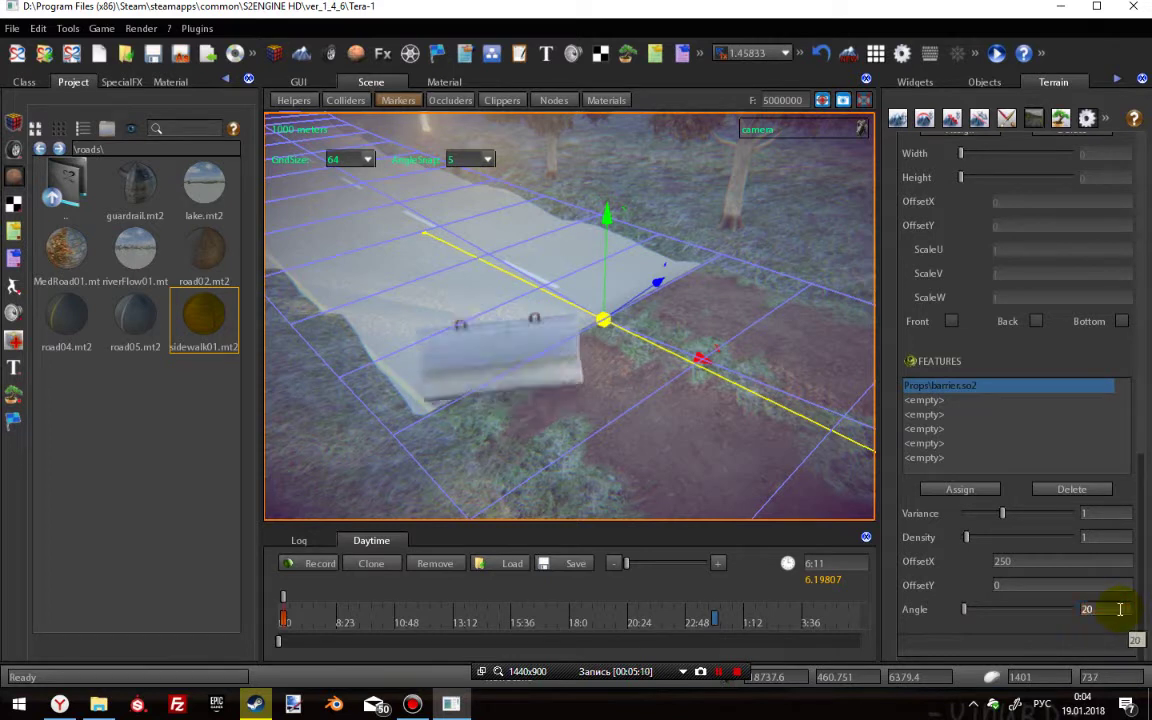
key(BackSpace)
key(BackSpace)
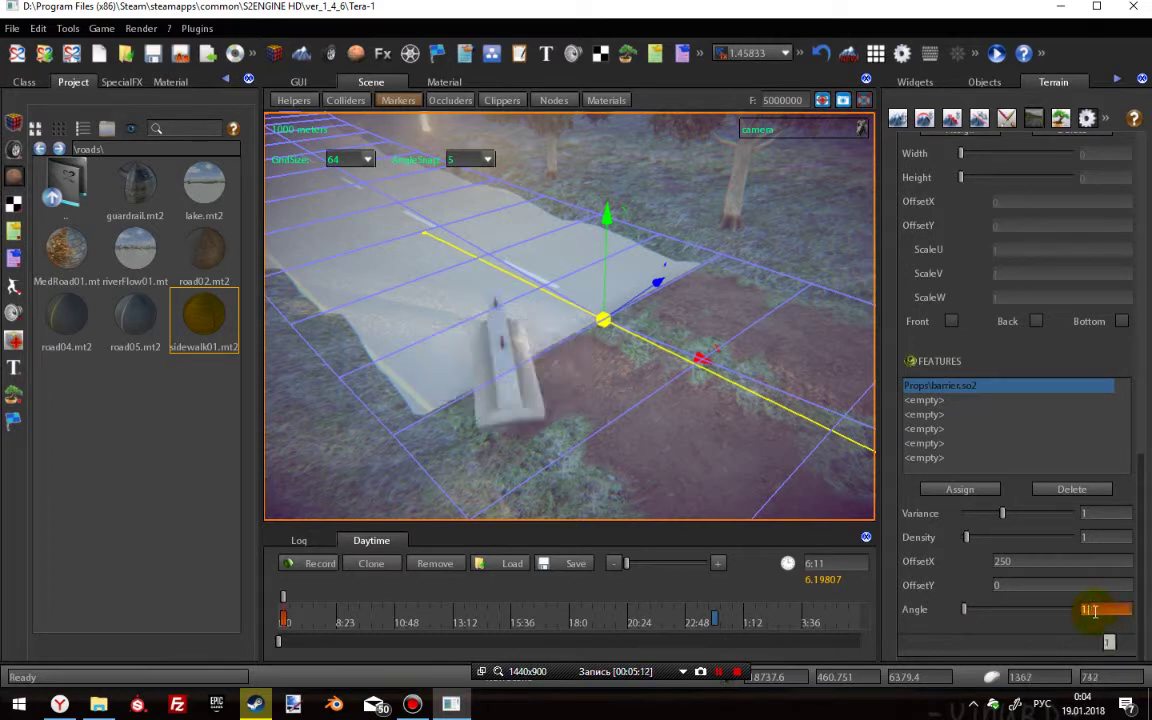
text(10)
key(Return)
text(90)
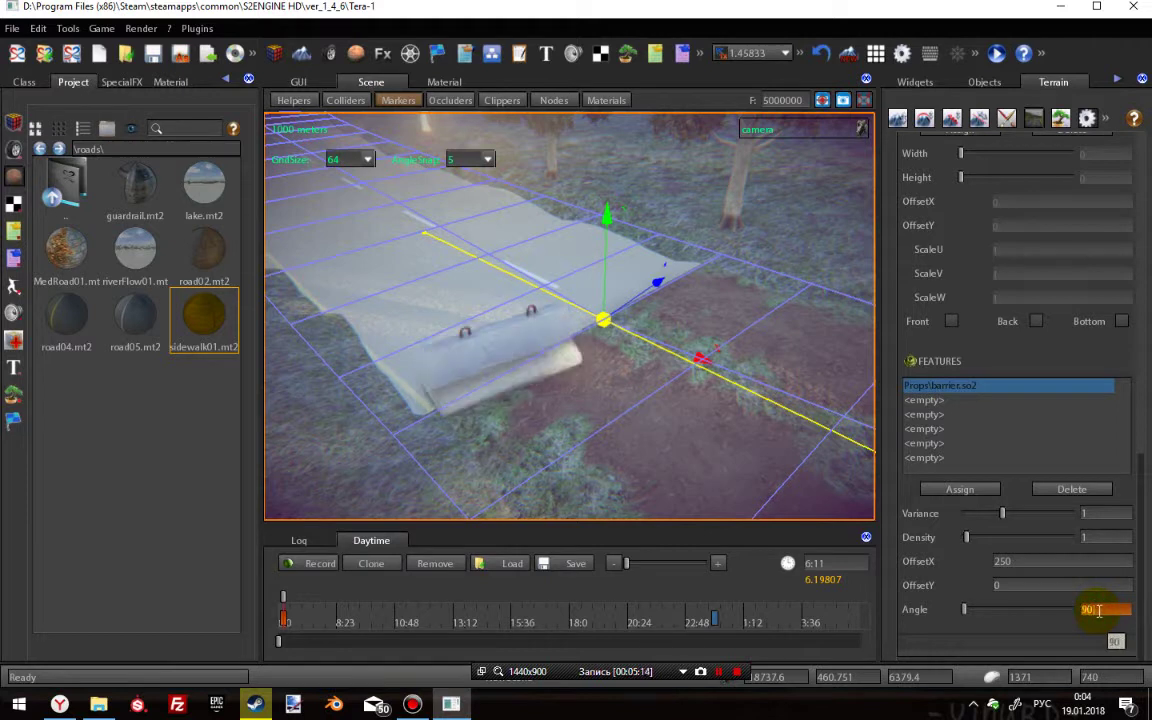
key(Return)
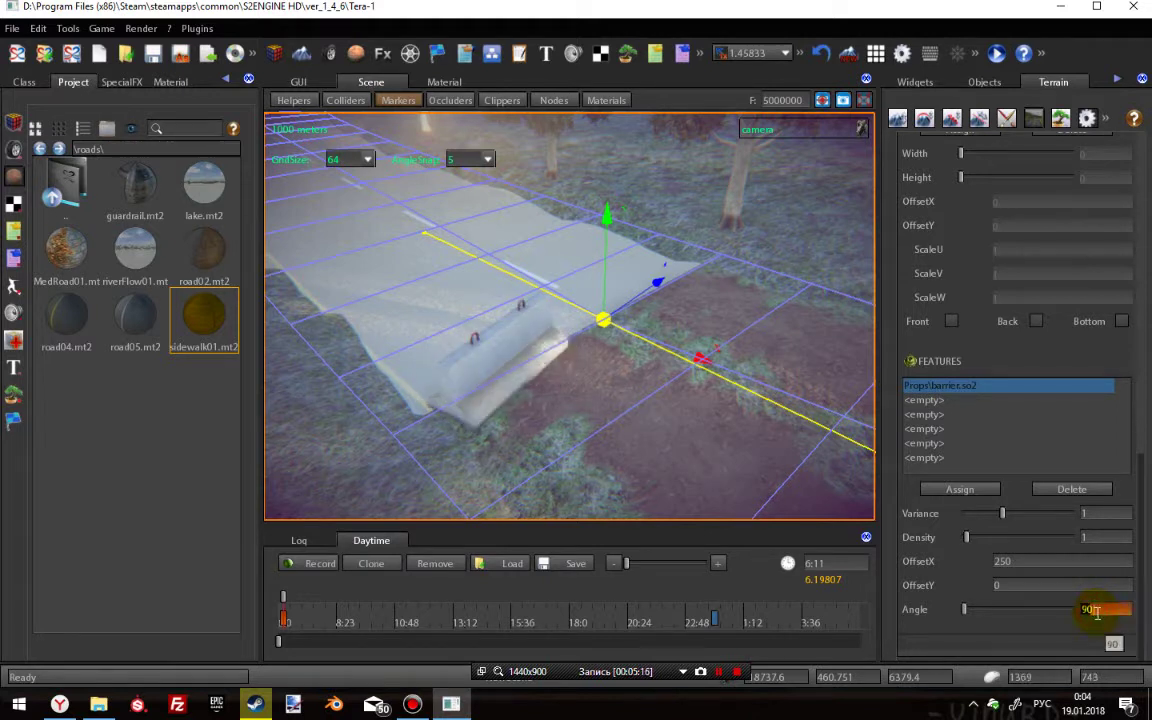
- Try the barrier feature's Angle at 1 and at 45
text(1)
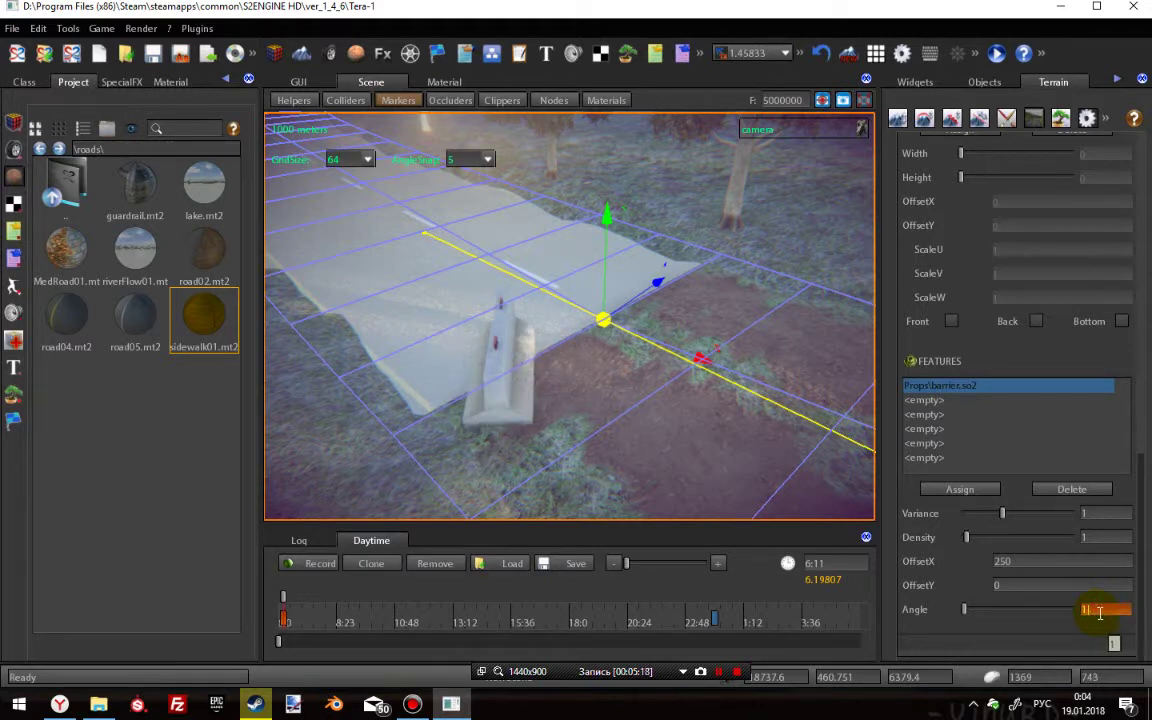
key(Return)
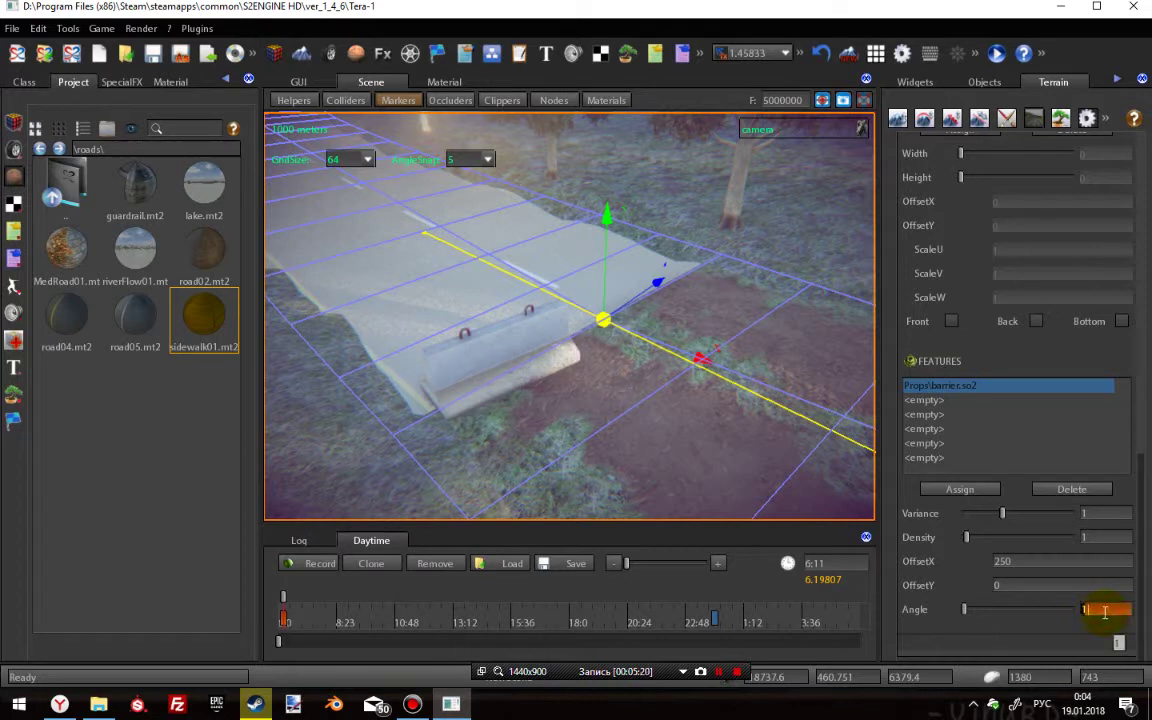
text(45)
key(Return)
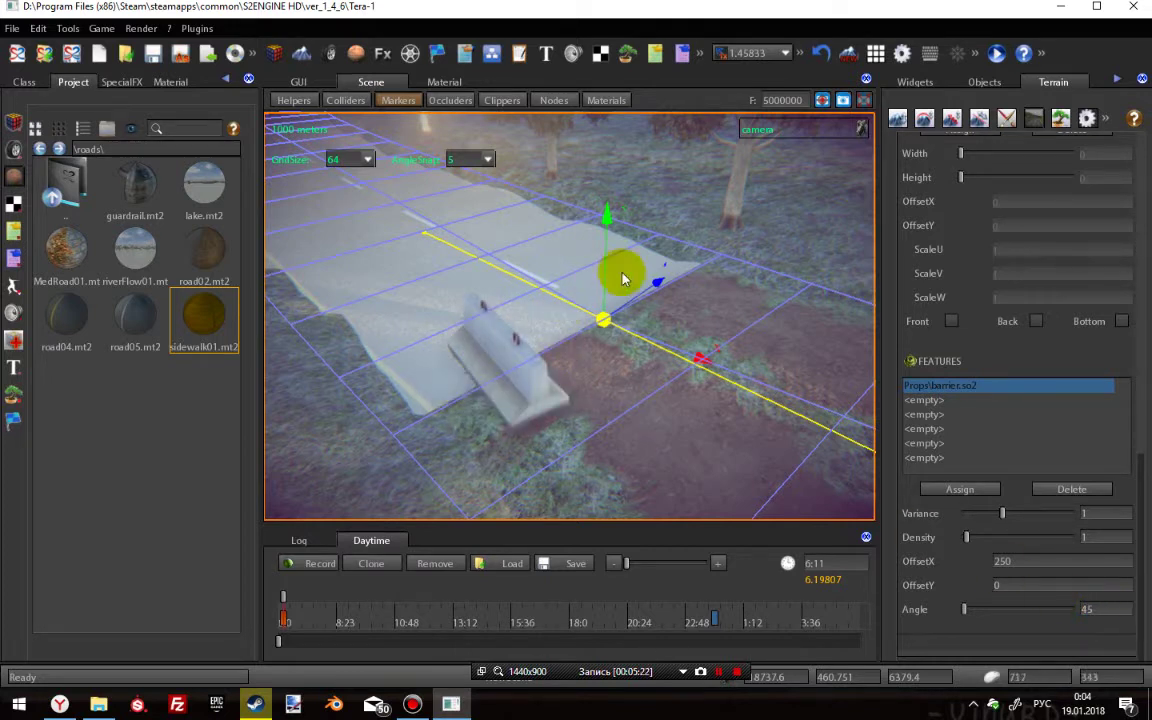
- Move the barrier feature farther from the road's centre line, trying an OffsetX of 280 and setting it to 300
click(1027, 561)
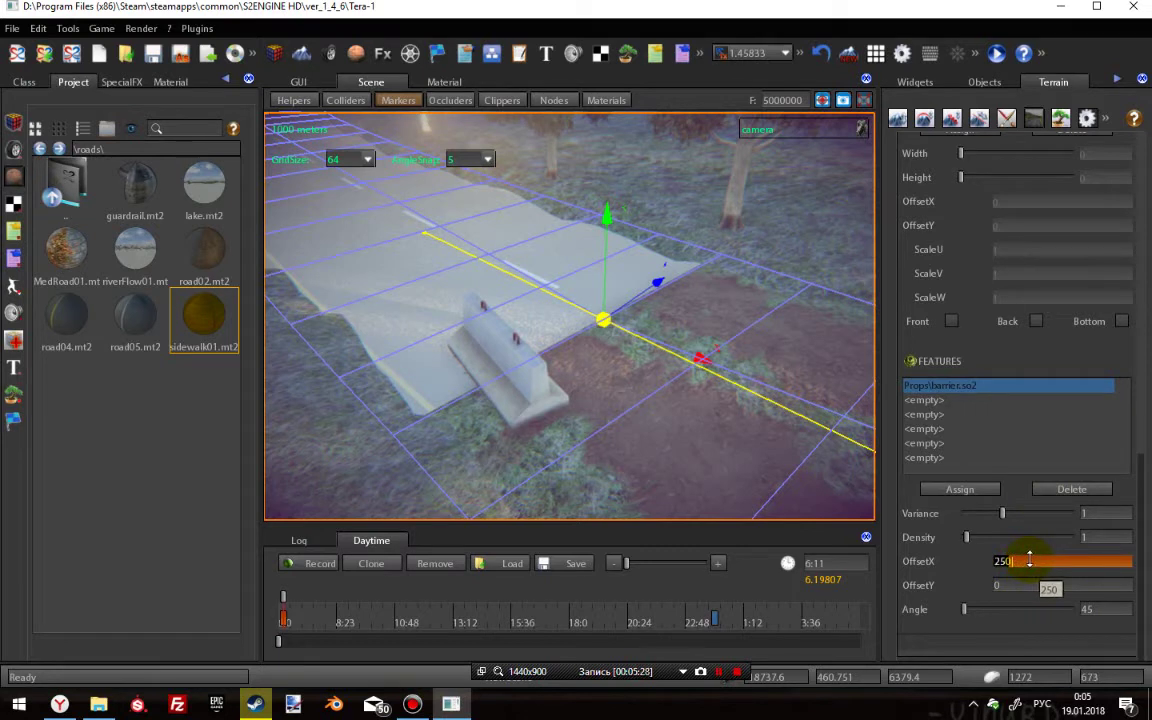
text(280)
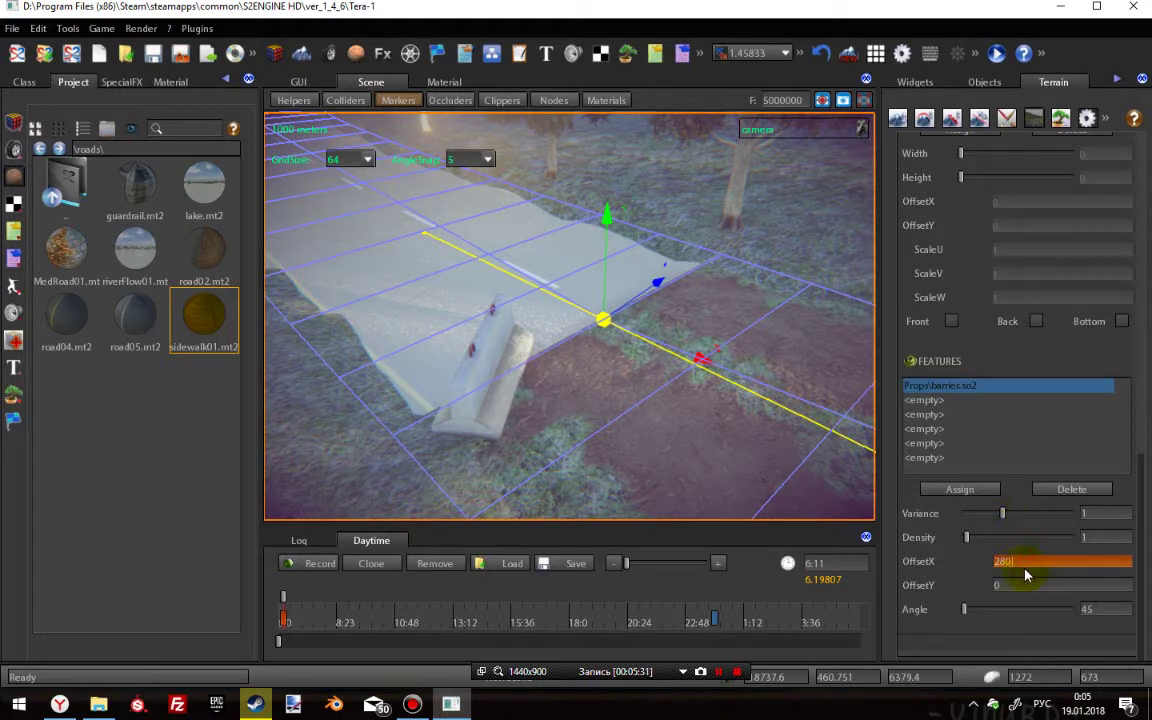
key(Return)
key(Return)
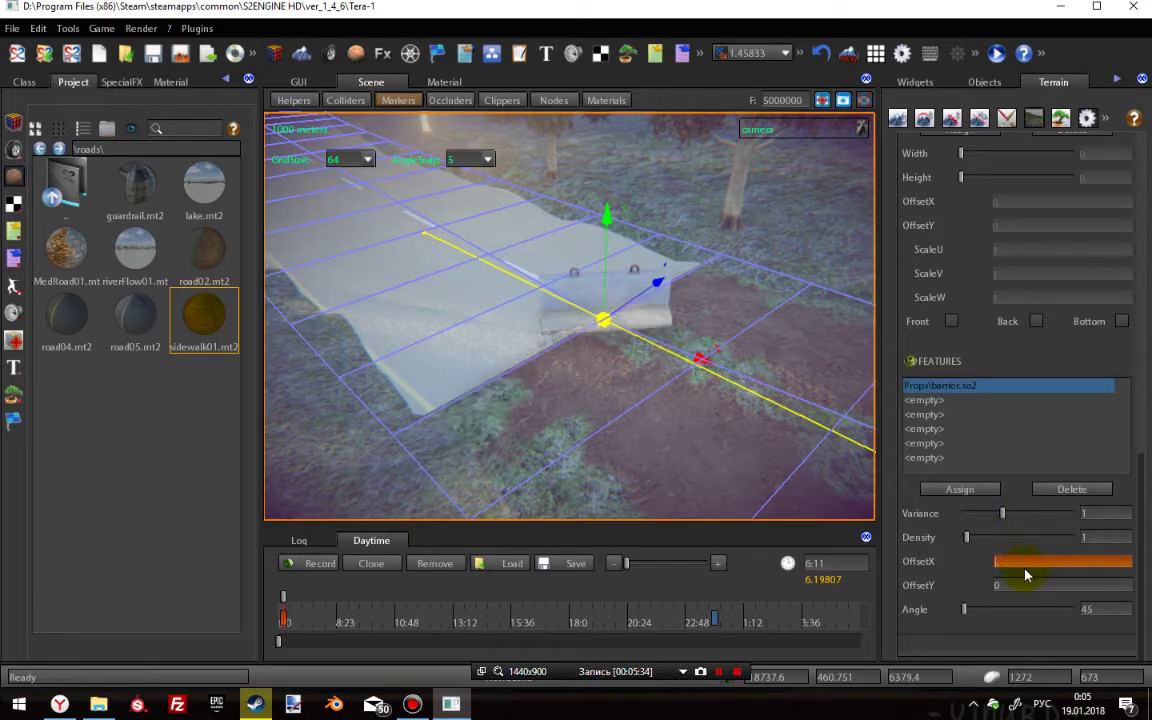
text(300)
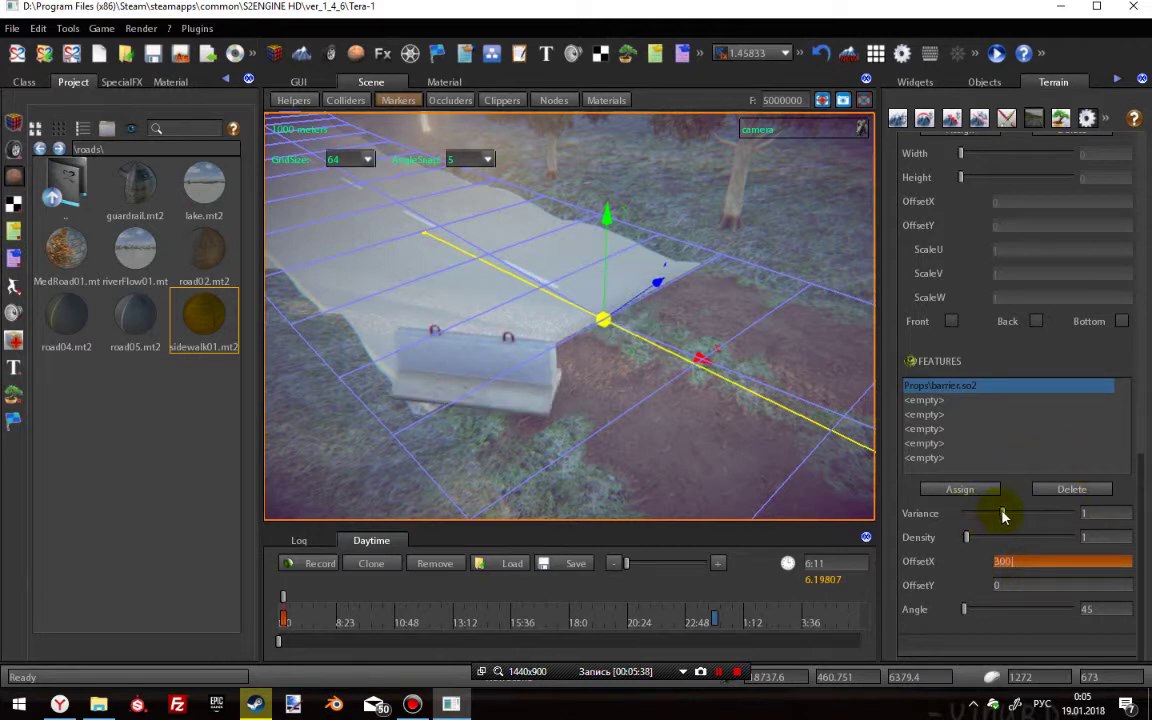
- Set the barrier feature's Variance to 0 and its Density to 11 to repeat barriers evenly along the road
drag(1005, 518, 1028, 537)
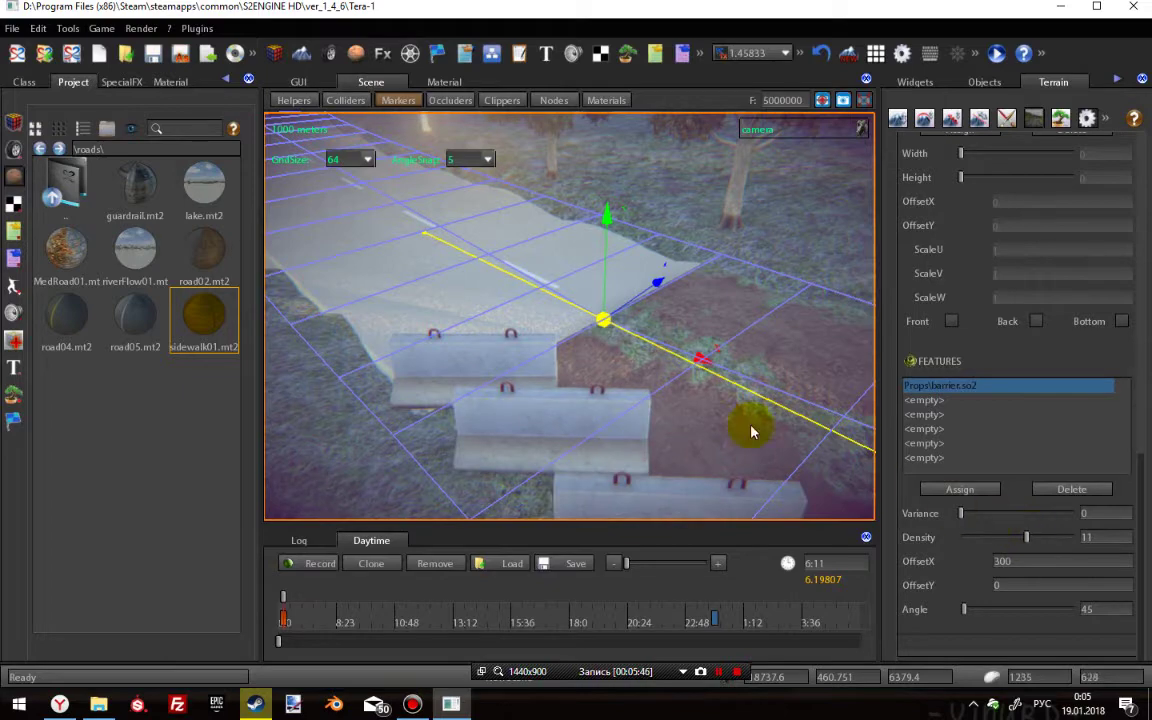
right_drag(709, 340, 793, 369)
right_drag(638, 360, 800, 338)
right_drag(579, 348, 586, 347)
drag(588, 353, 548, 416)
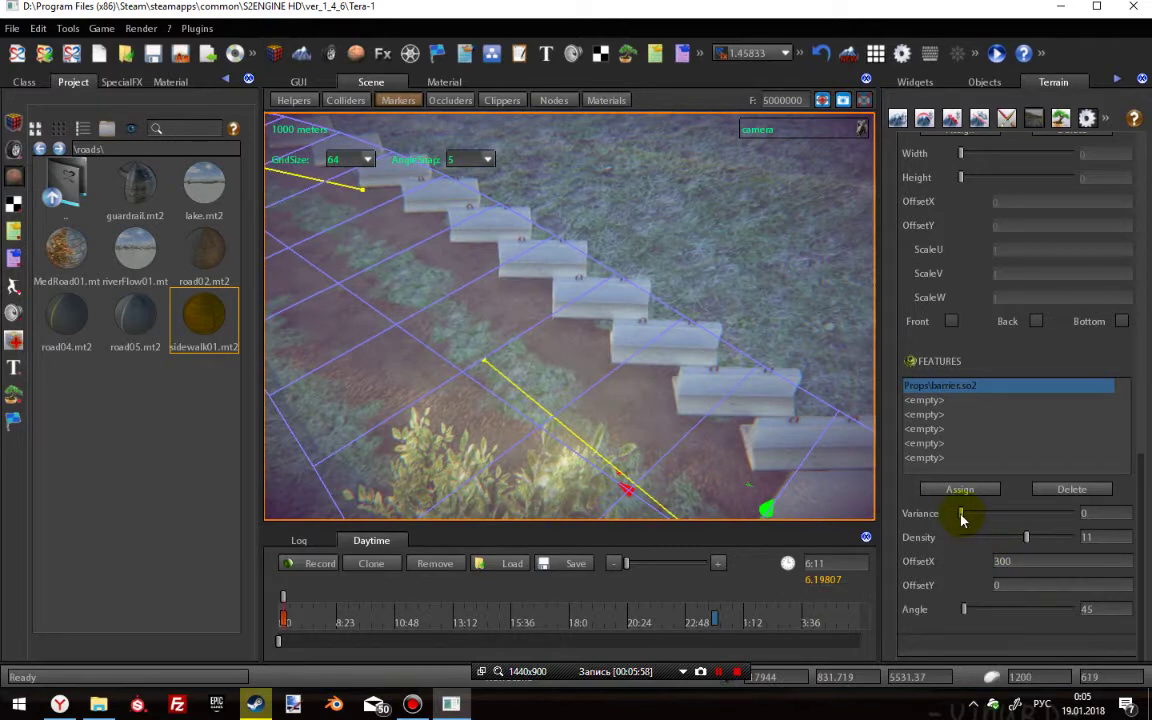
mouse_move(963, 517)
mouse_down()
mouse_move(980, 516)
mouse_move(946, 514)
mouse_up()
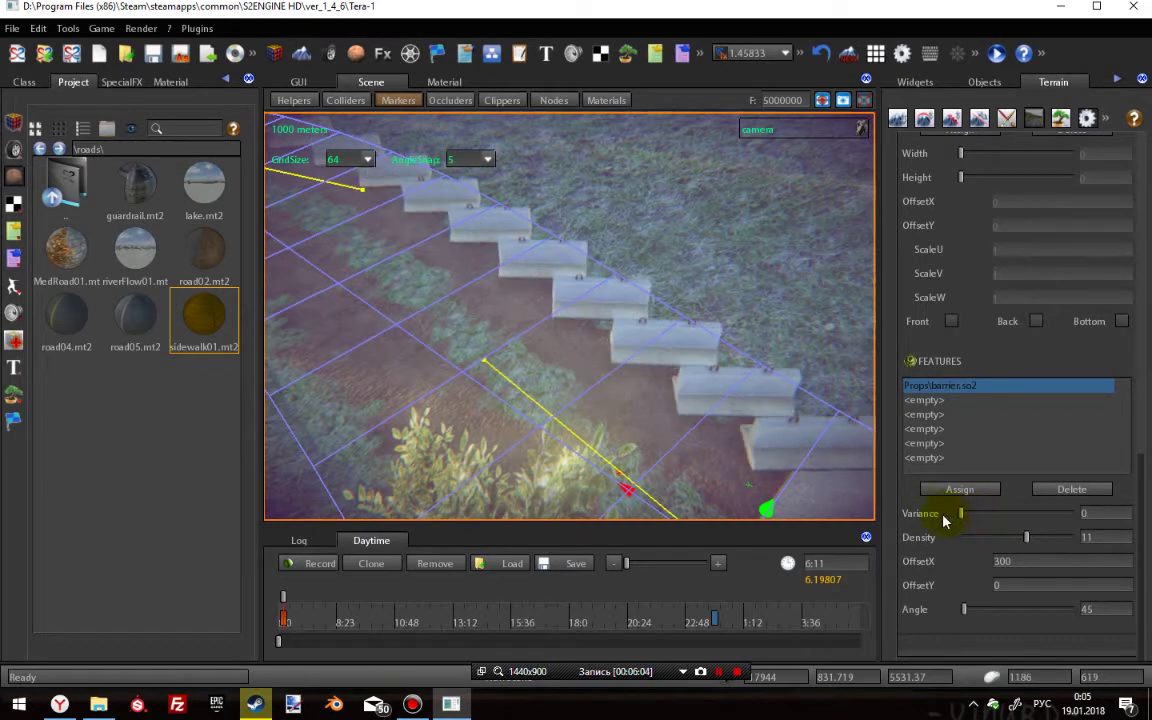
- Set the barrier feature's Angle to about 92.57 to line the barriers up into a continuous wall along the road
drag(958, 618, 991, 612)
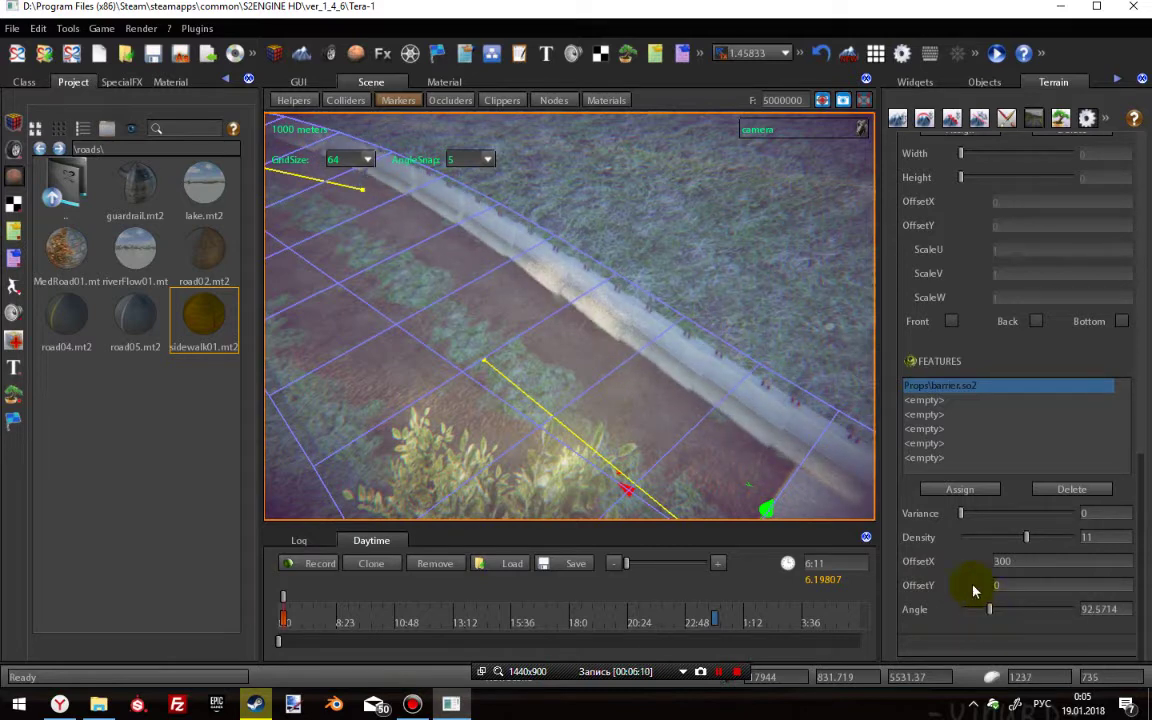
right_drag(579, 380, 640, 355)
key(w)
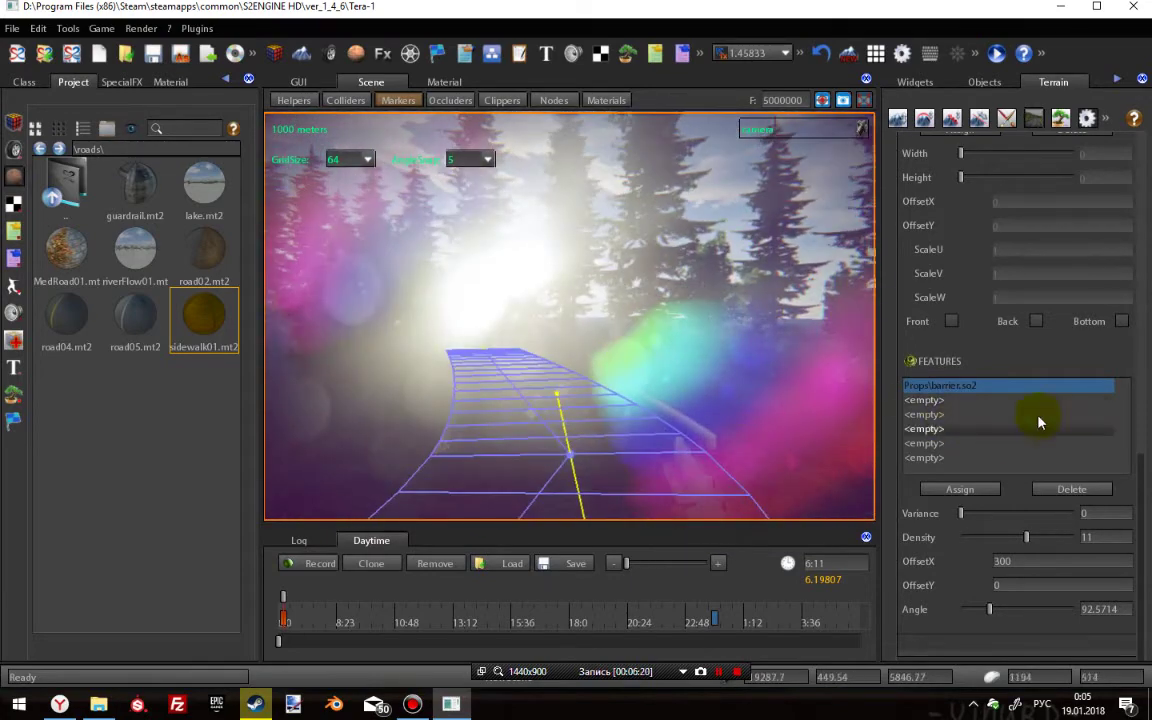
right_drag(532, 418, 627, 342)
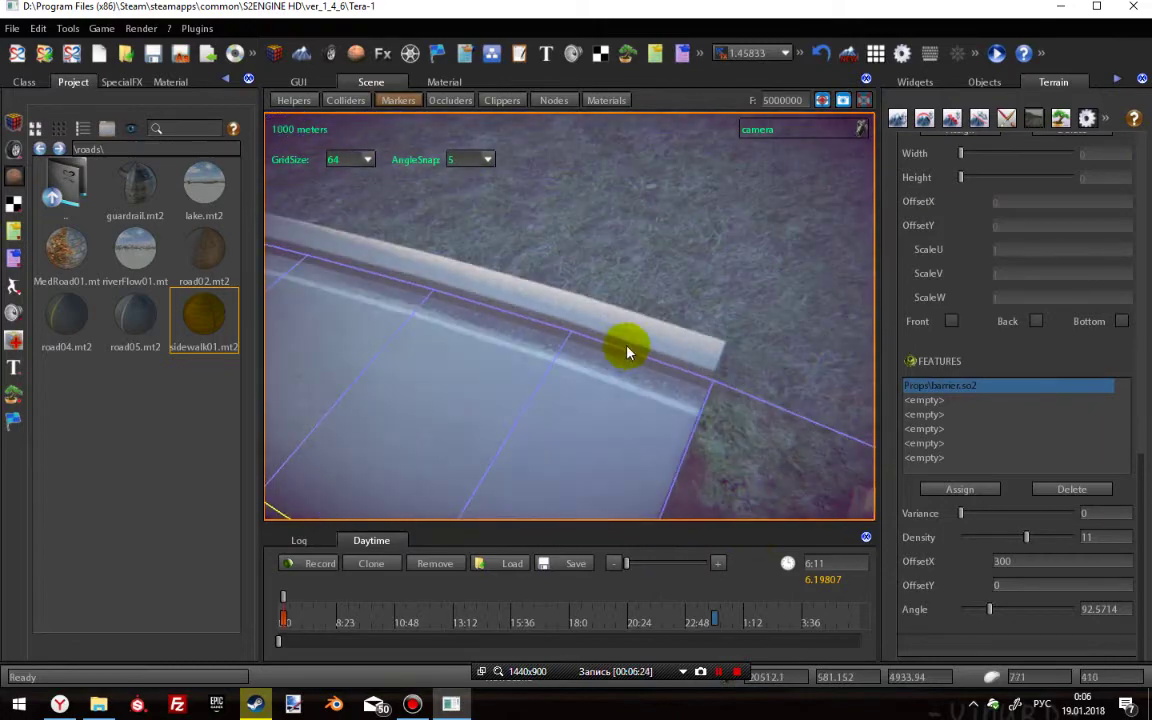
- Open the road04.mt2 material for editing and examine its layer properties, including the puddle and humidity settings, against the wet road surface
click(283, 619)
right_drag(452, 420, 760, 455)
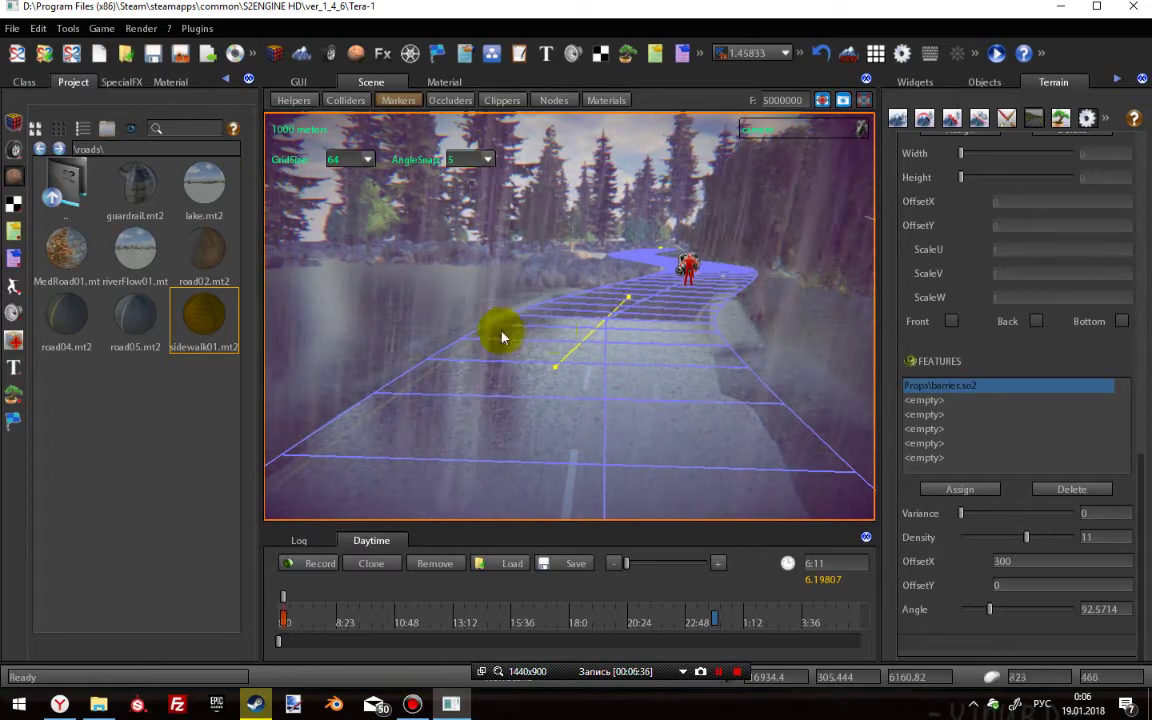
right_click(66, 325)
click(72, 328)
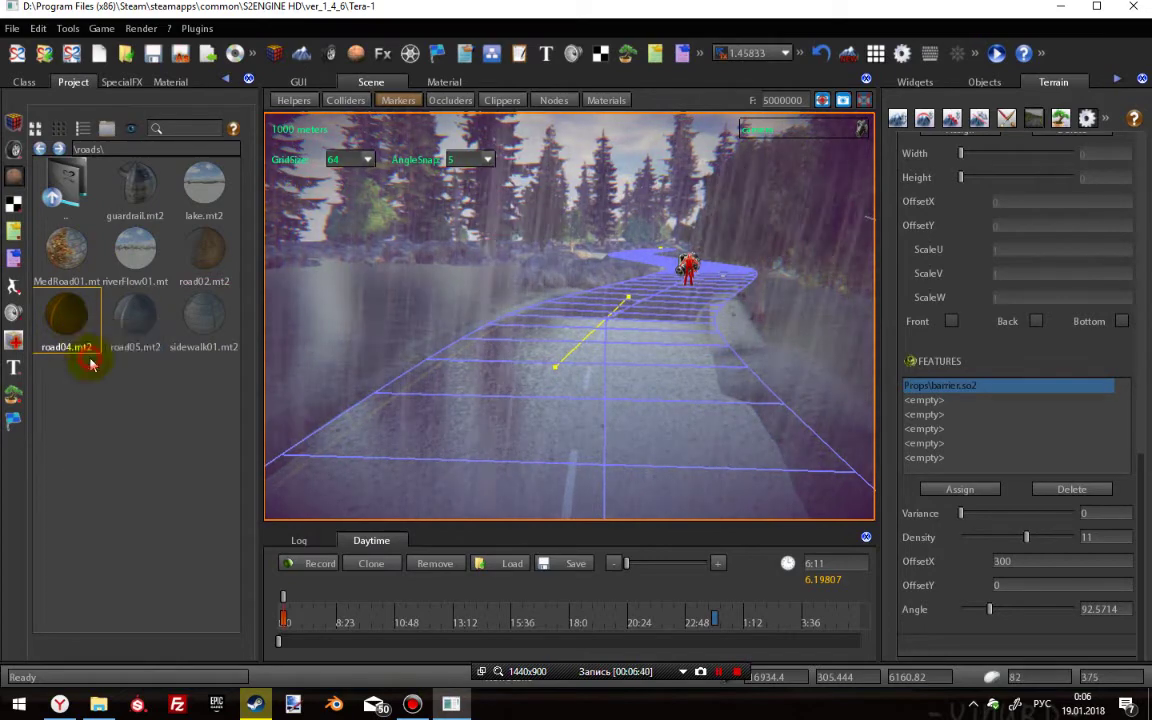
click(376, 89)
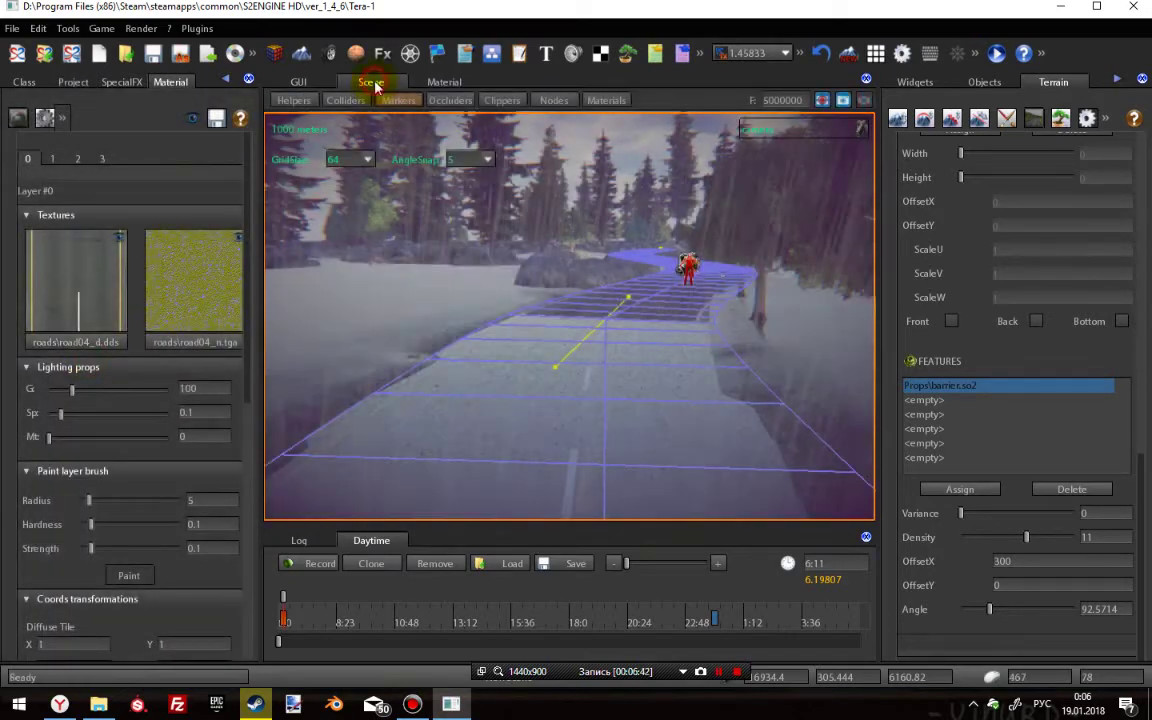
click(45, 118)
scroll(55, 515, down, 10)
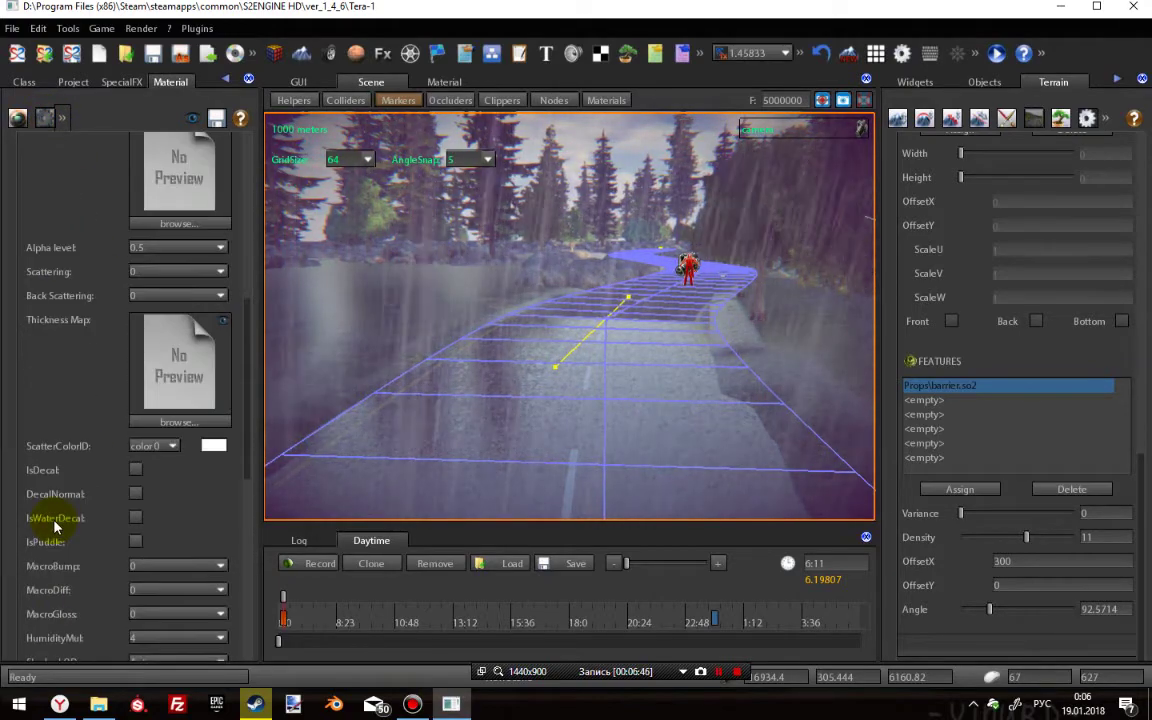
right_click(585, 436)
right_drag(585, 436, 614, 434)
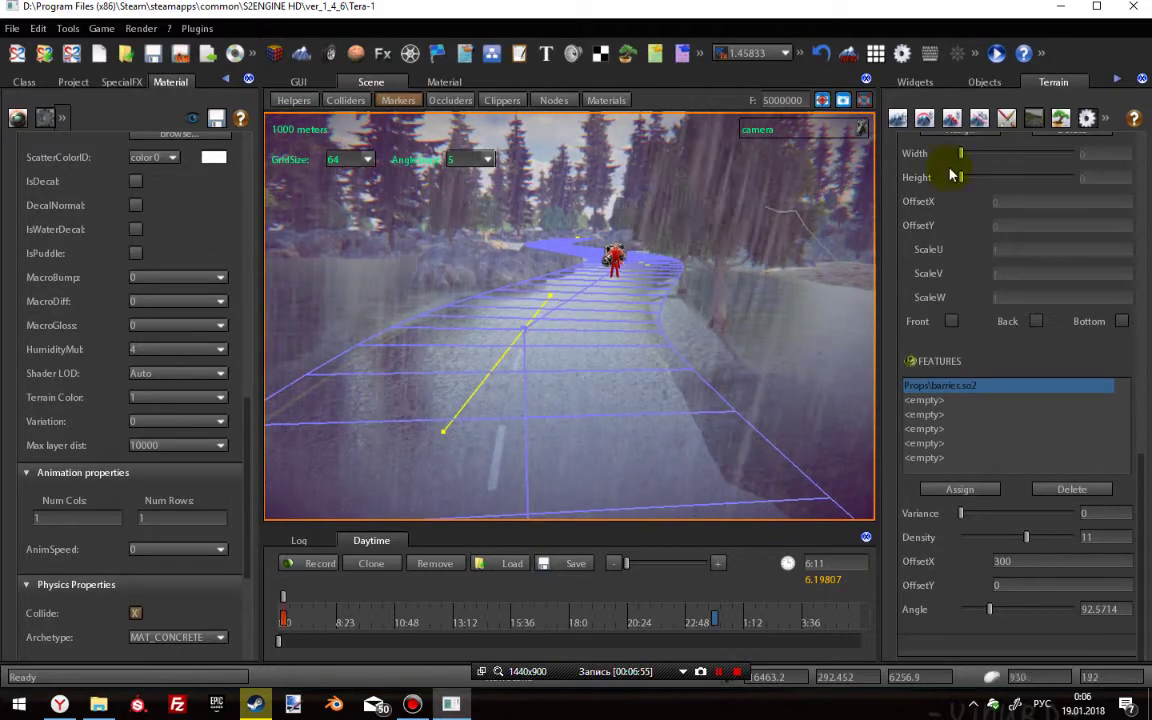
- Run the game in the scene view, walk along the road to inspect its surface and barriers, and return to editing
click(996, 53)
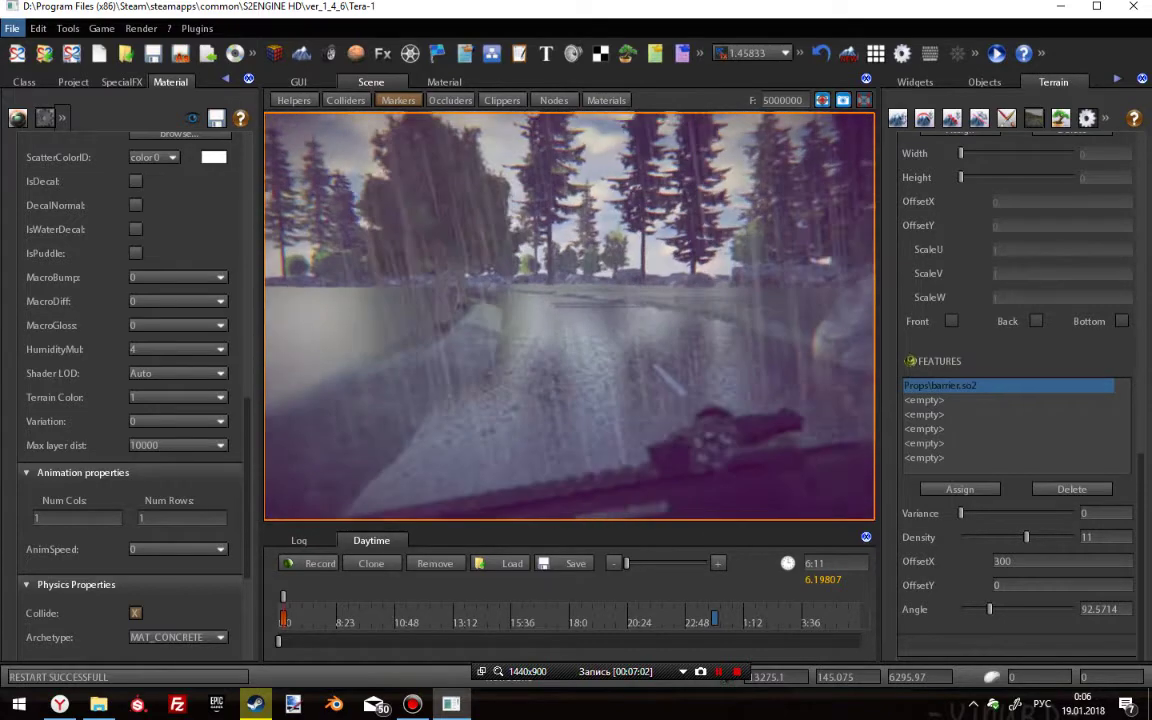
key(w)
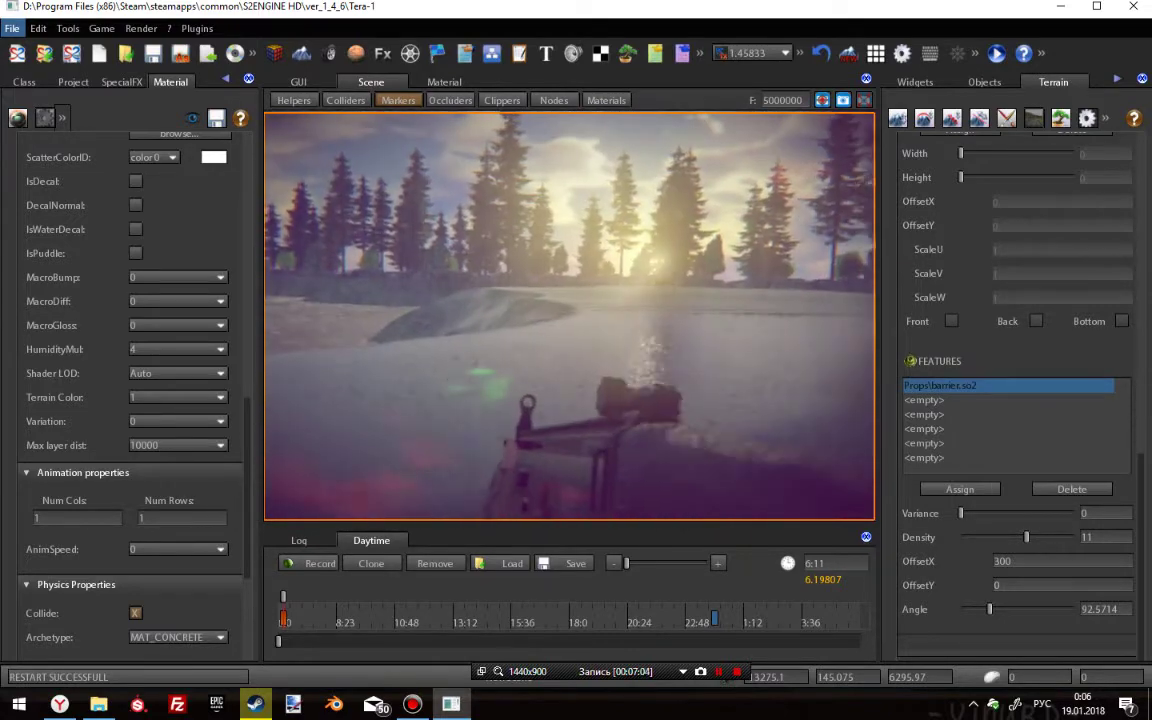
key(w)
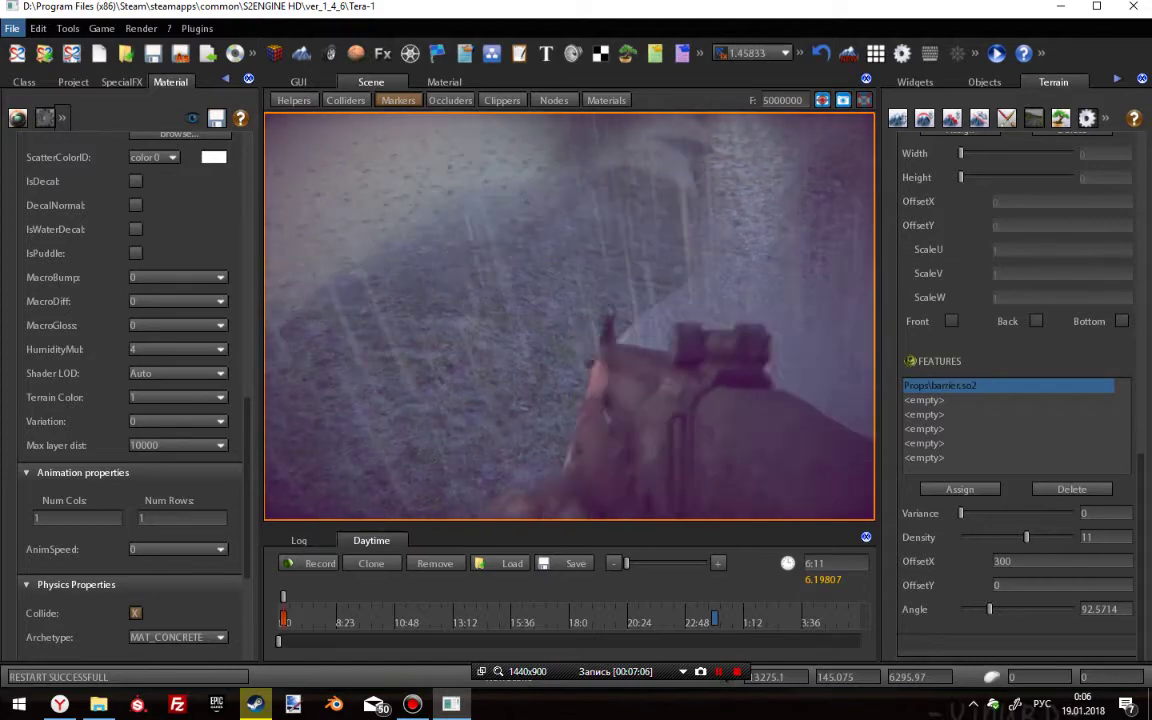
key(w)
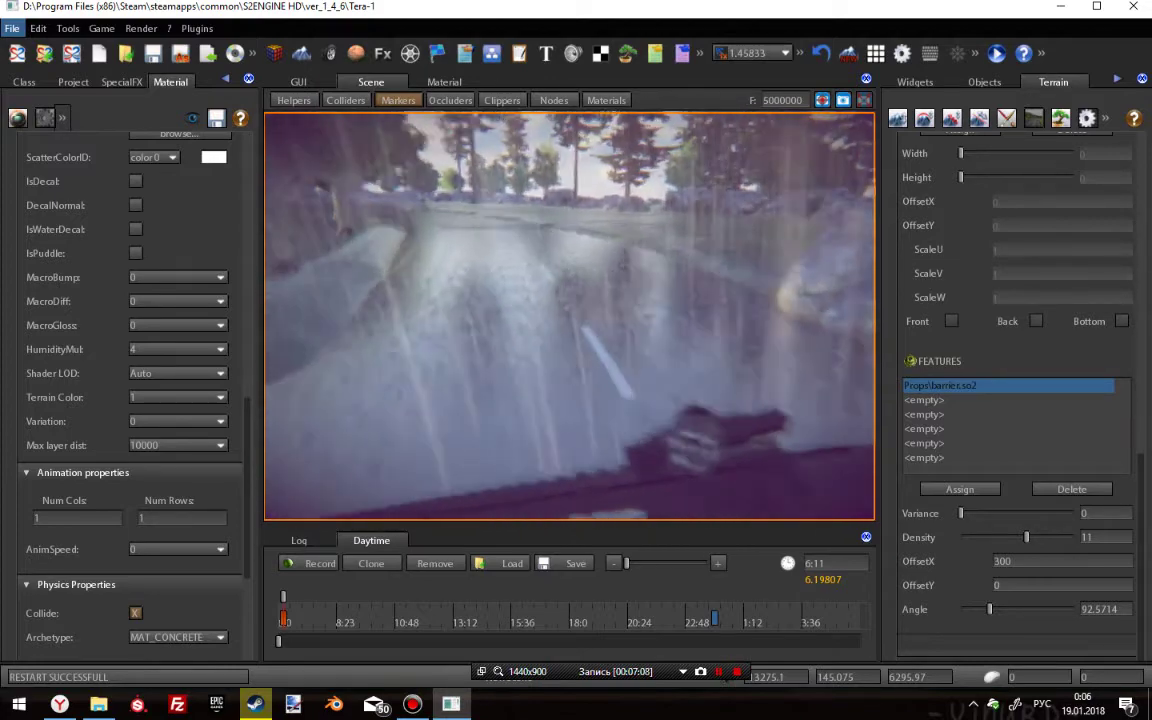
key(w)
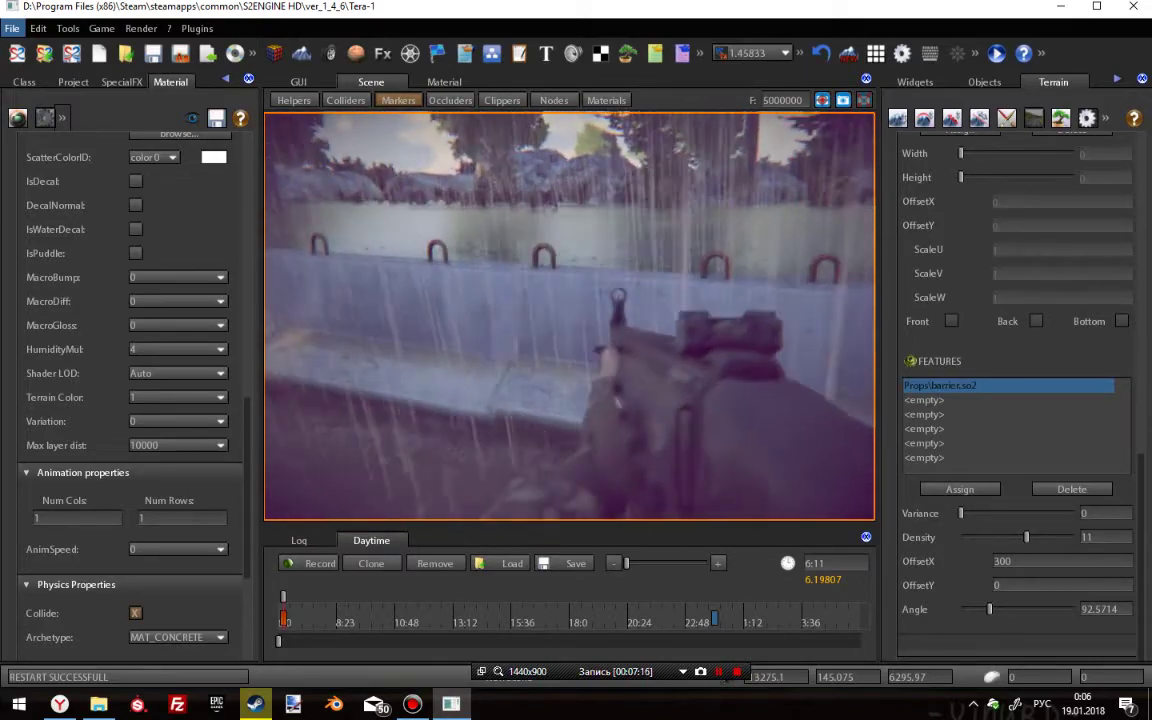
key(d)
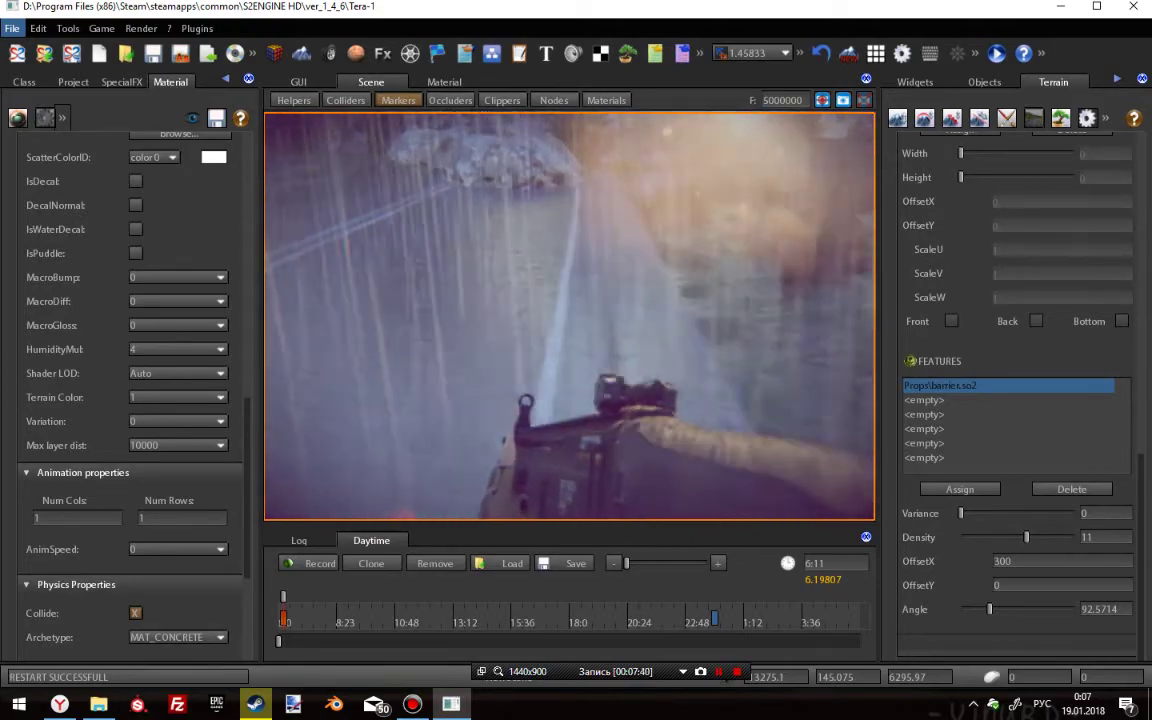
key(d)
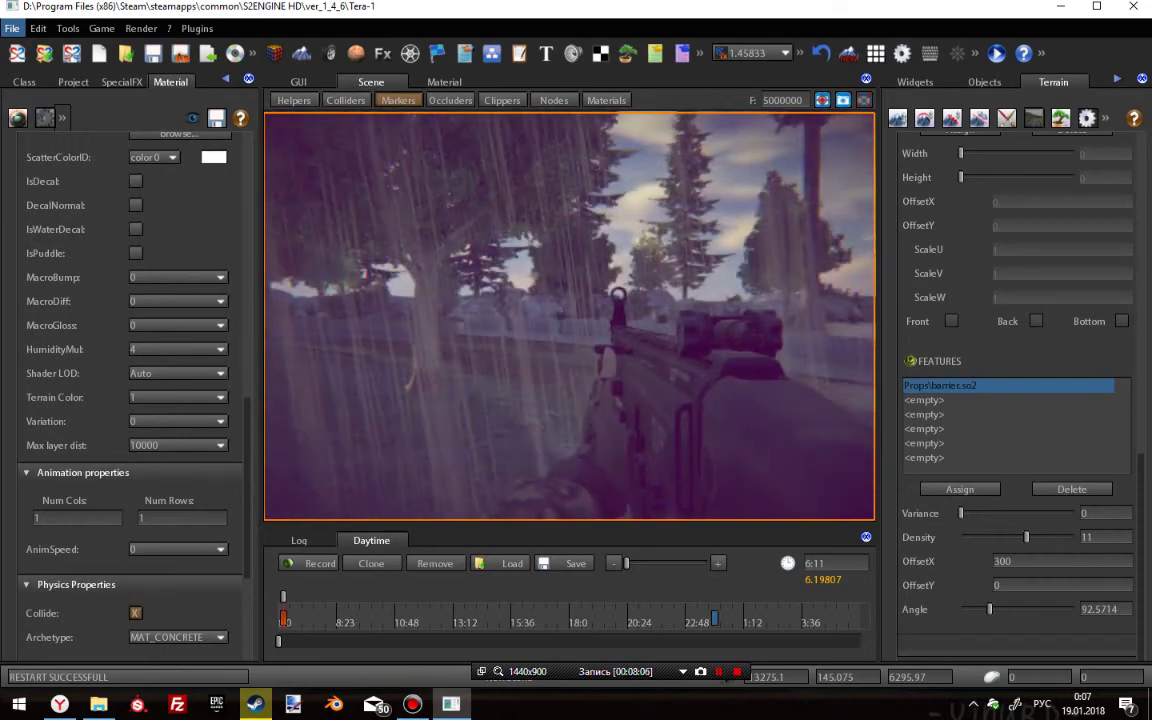
key(Escape)
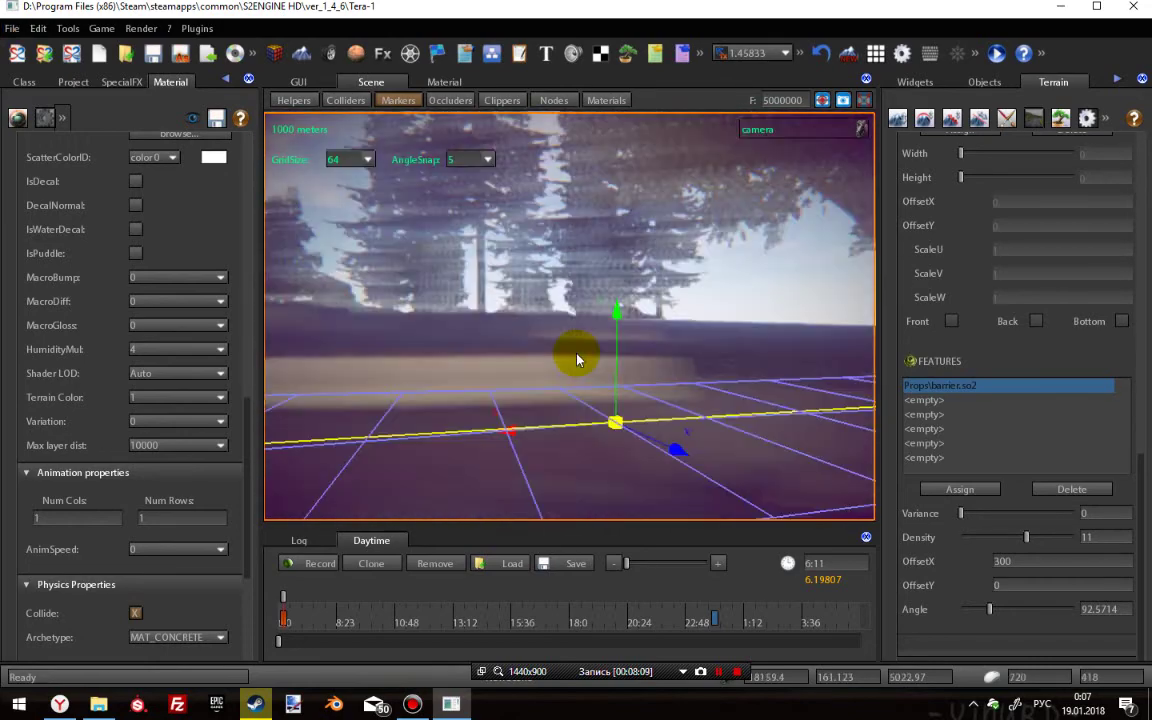